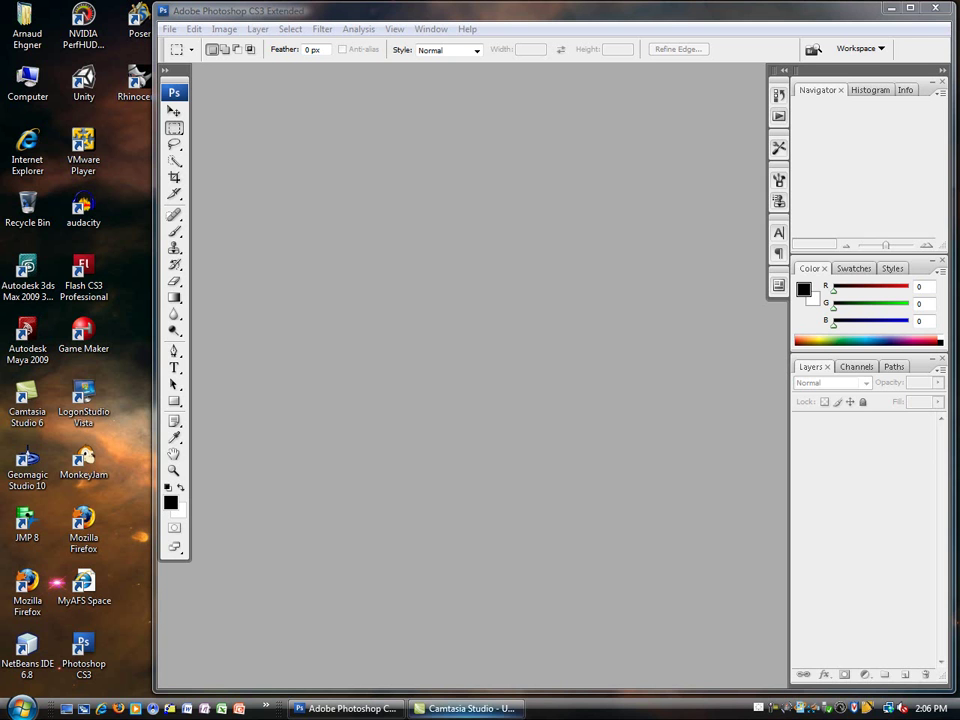
click(99, 706)
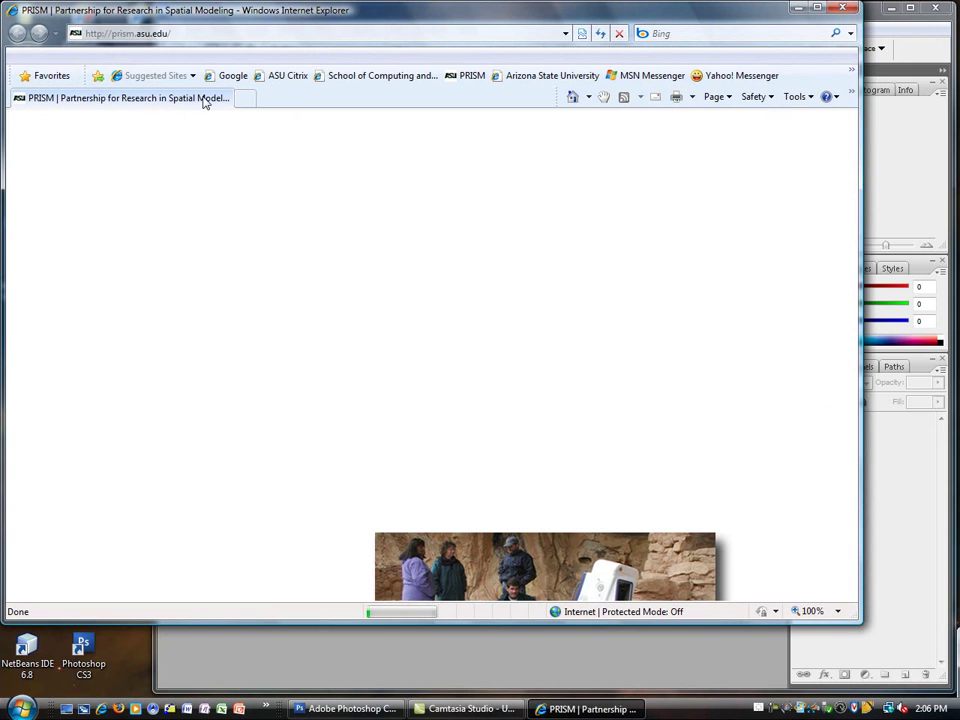
click(95, 33)
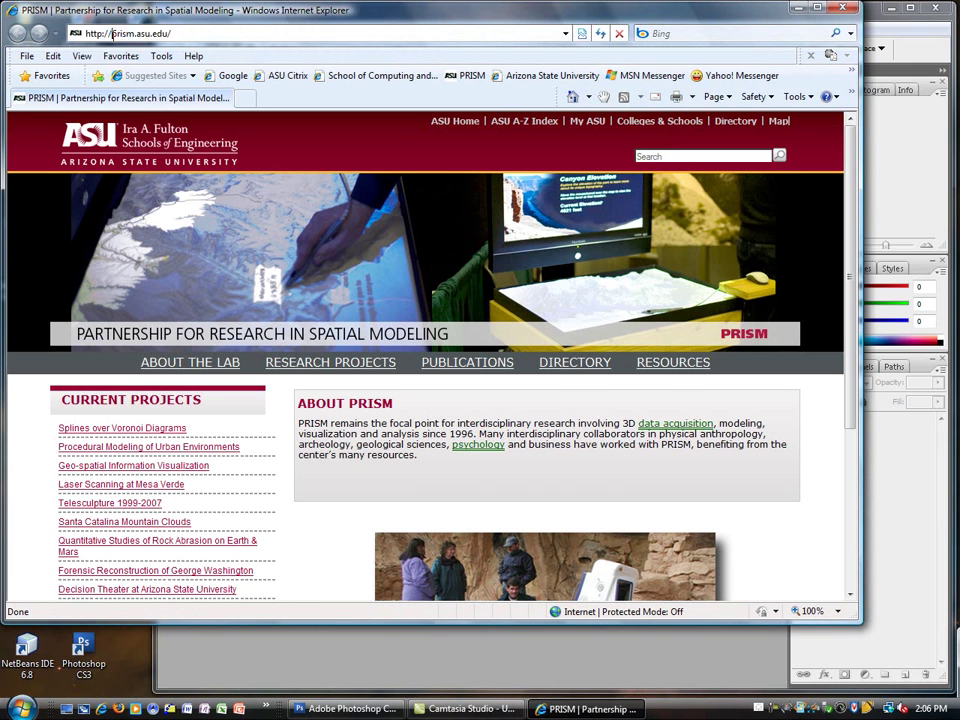
text(http://e)
key(BackSpace)
text(wwww)
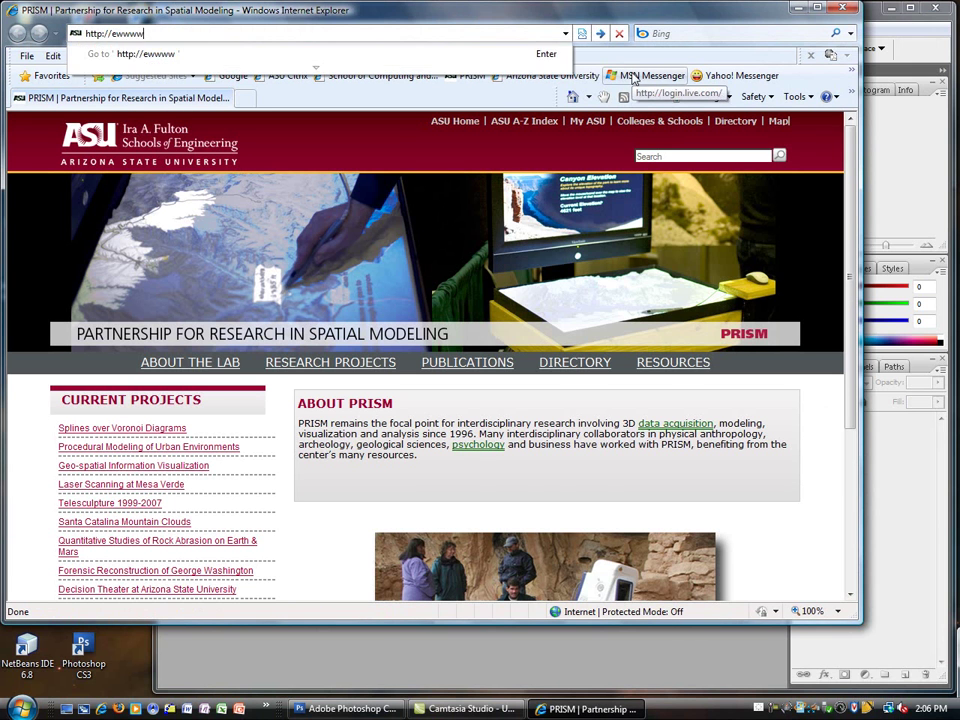
key(BackSpace)
key(BackSpace)
key(BackSpace)
key(BackSpace)
text(www)
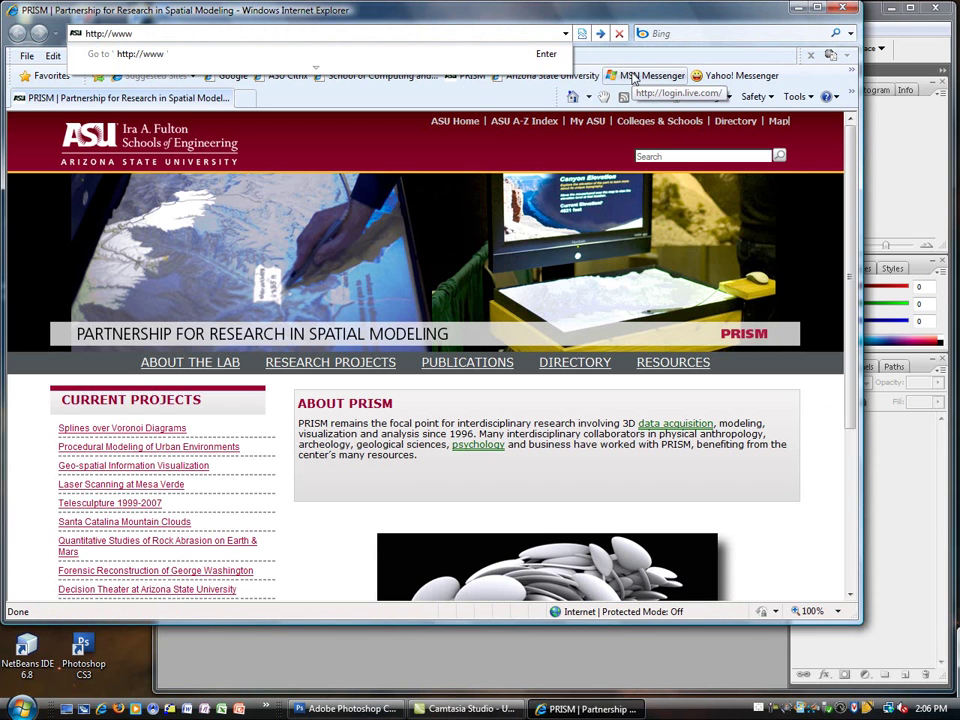
text(.google.com/)
key(Return)
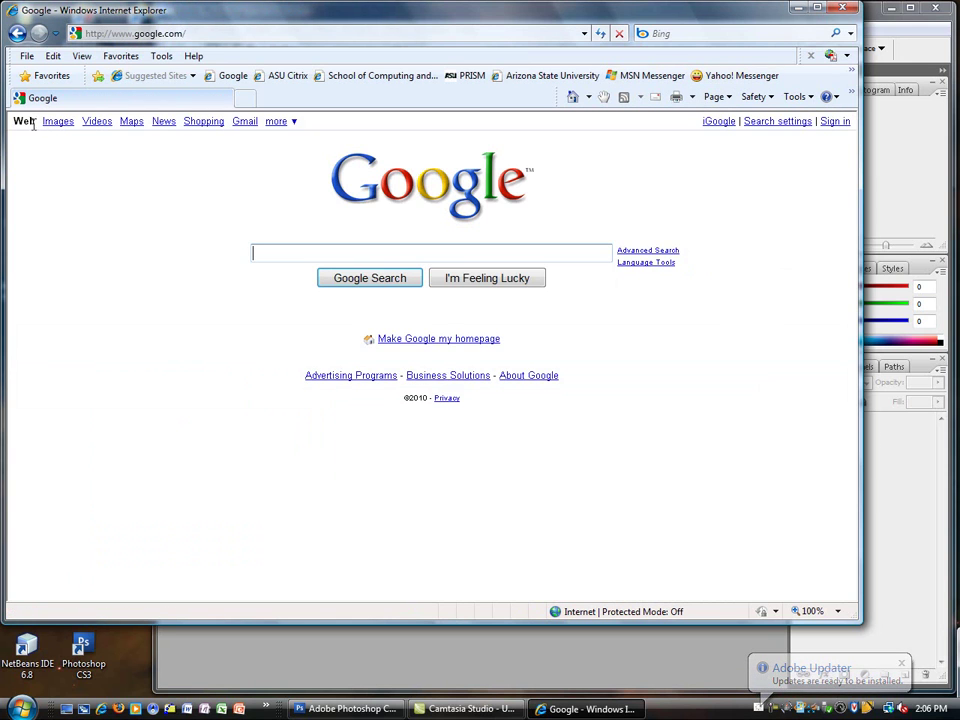
Search Google Images for 'grass' and browse the first results pages
click(53, 123)
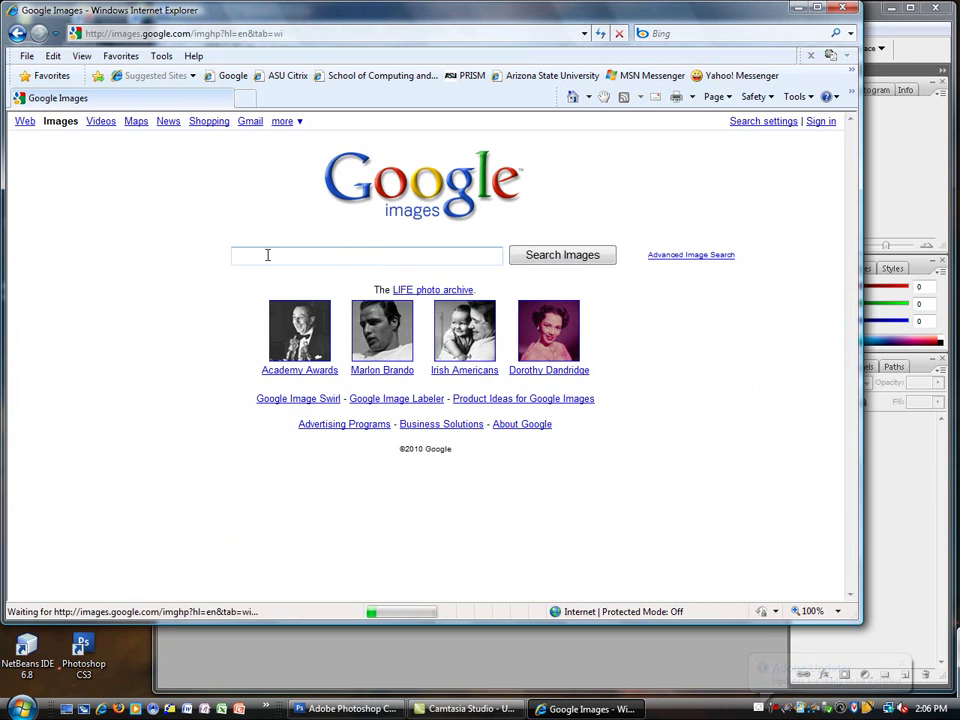
text(grass)
key(Return)
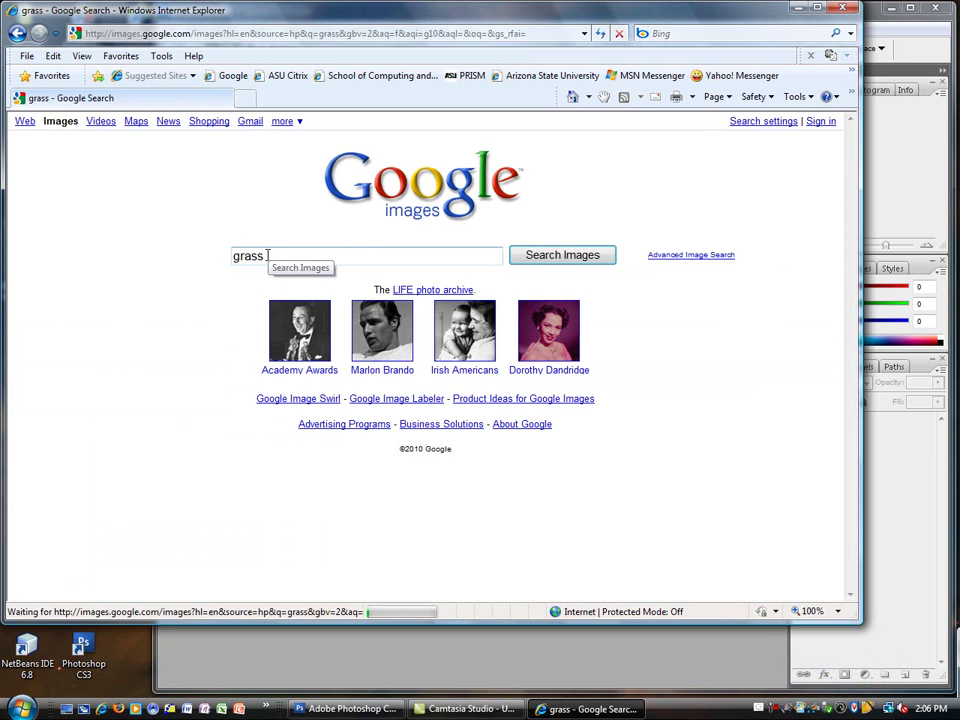
scroll(490, 440, down, 3)
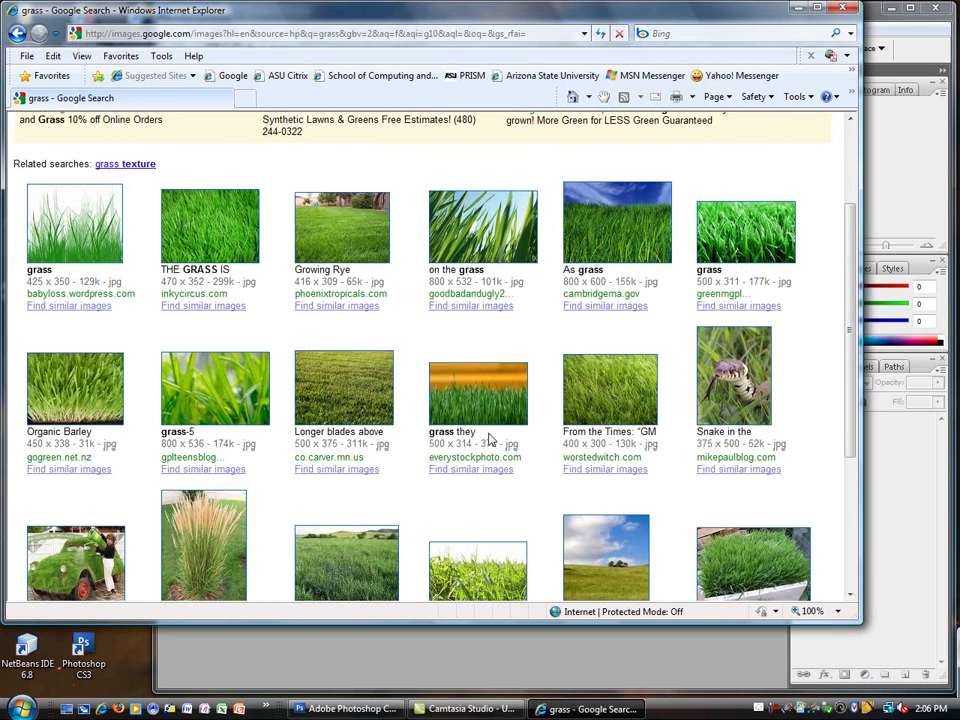
scroll(490, 440, down, 3)
click(494, 483)
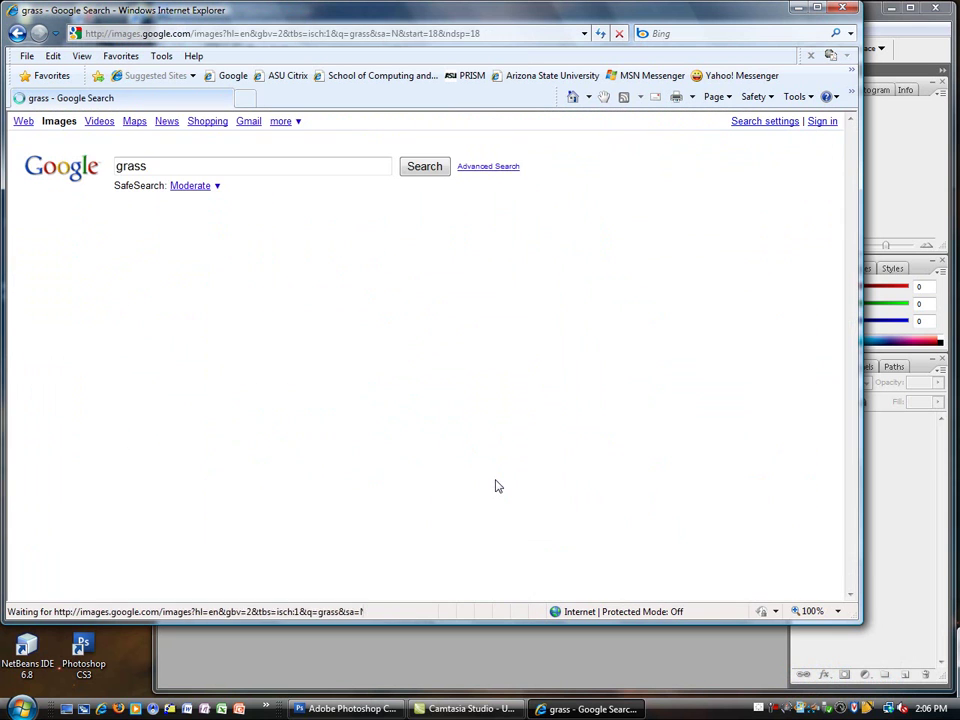
click(17, 33)
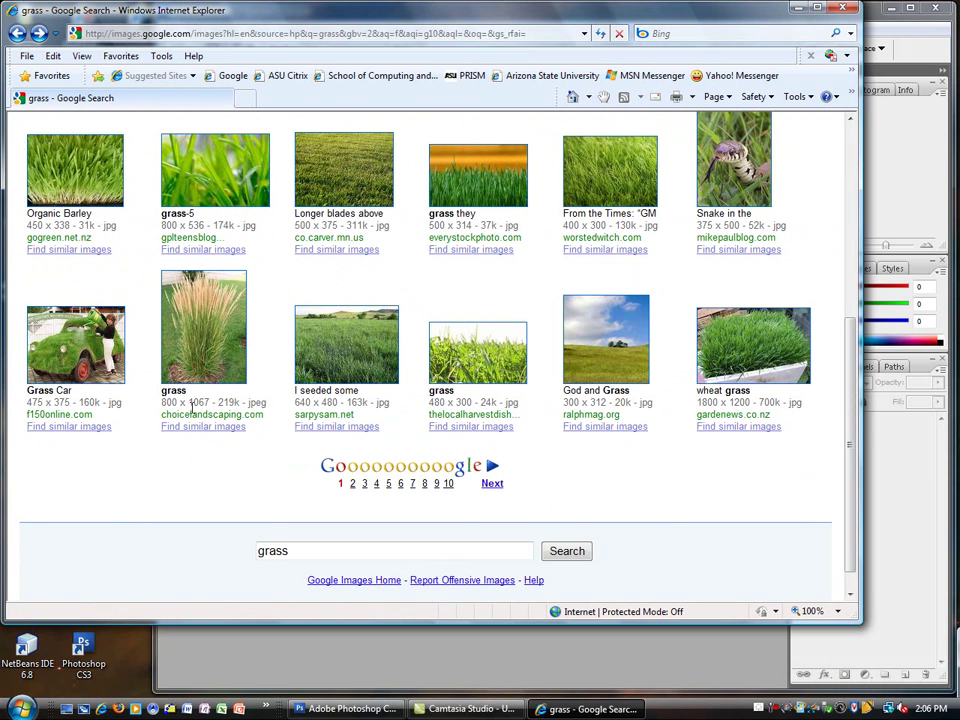
Preview the Organic Barley grass image, then open flickr's Grass 01 photo at full size
click(79, 190)
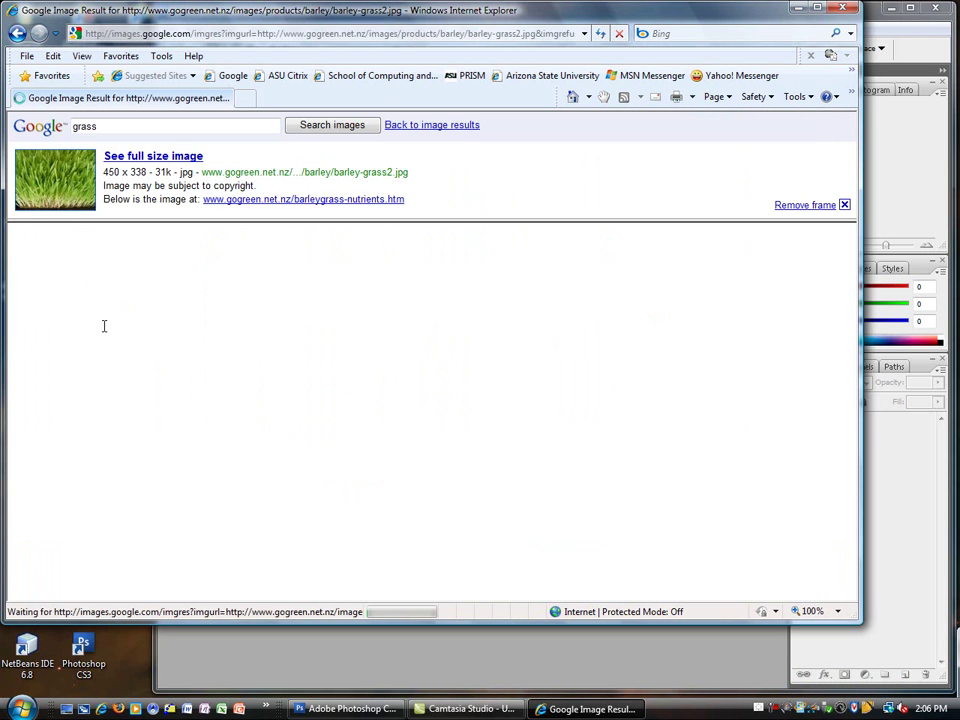
click(71, 185)
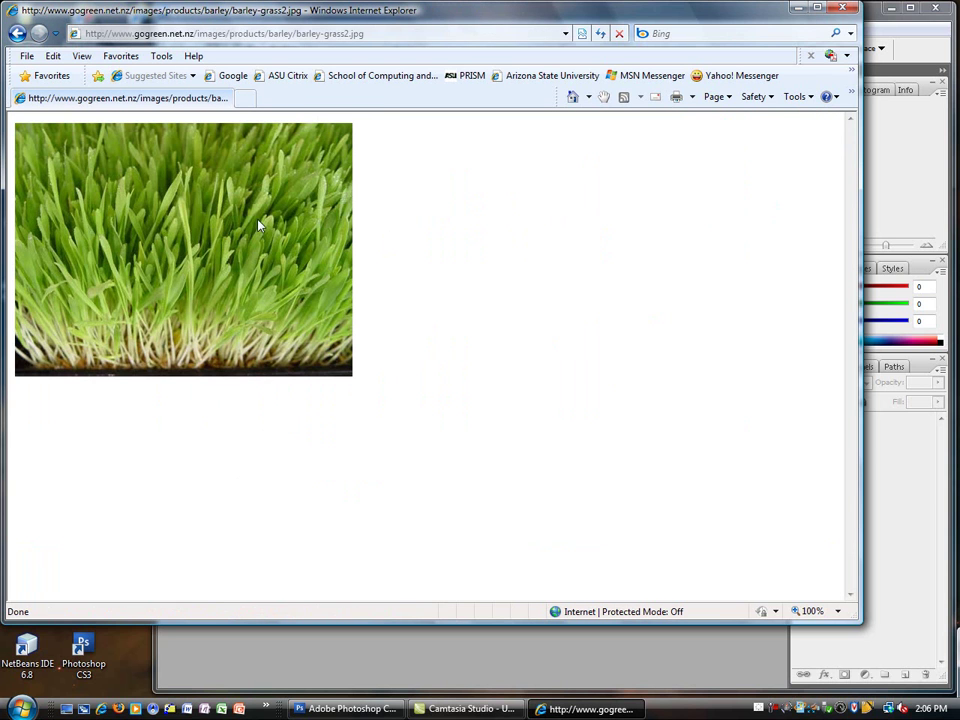
click(18, 35)
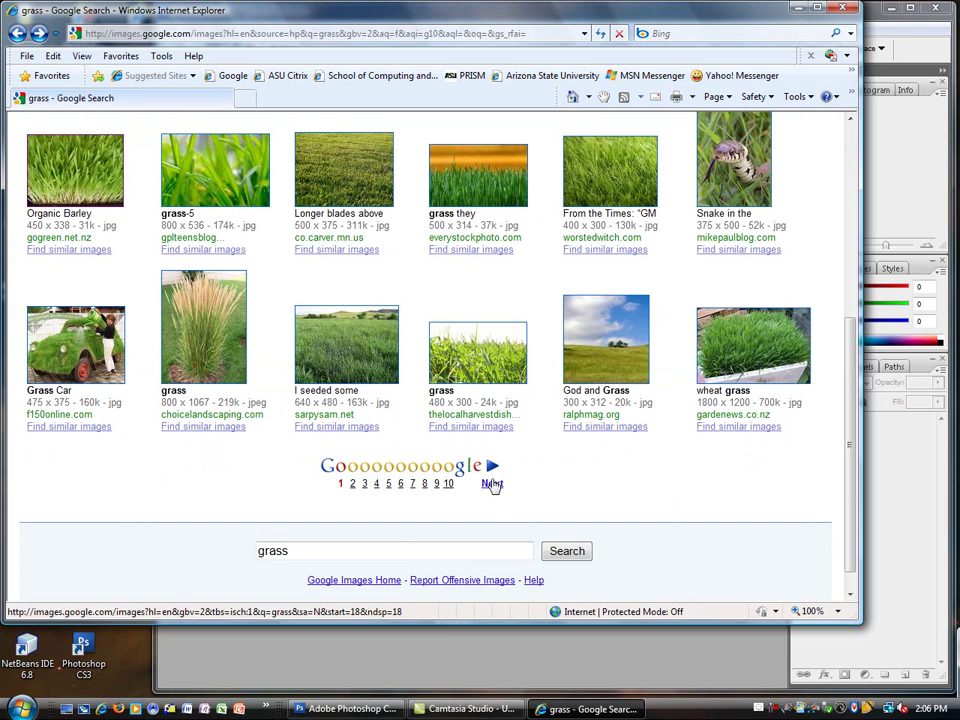
click(492, 484)
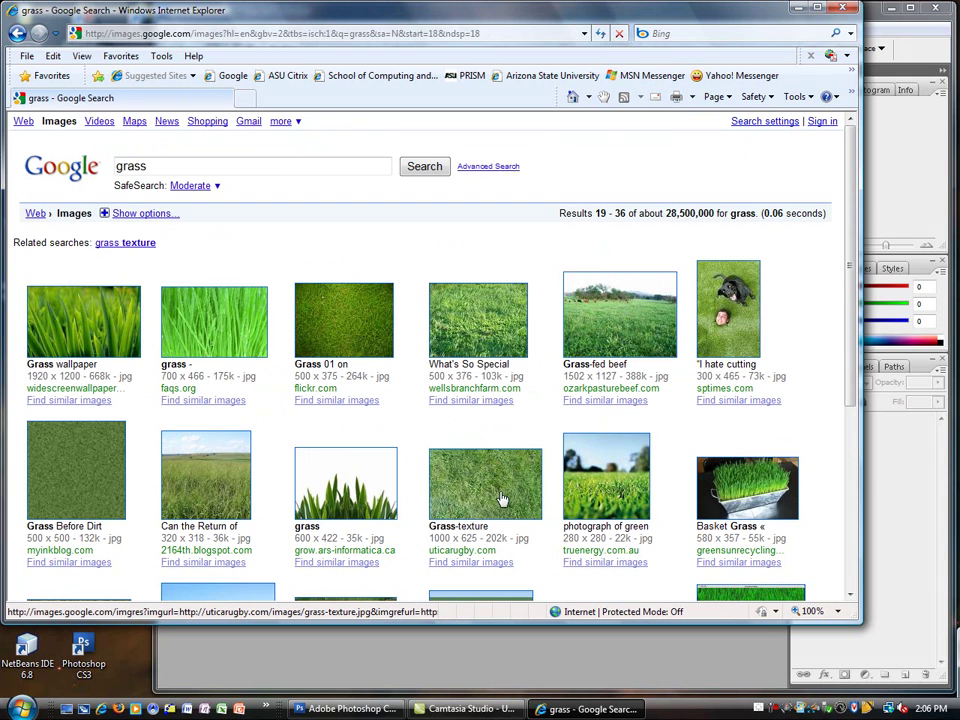
click(322, 312)
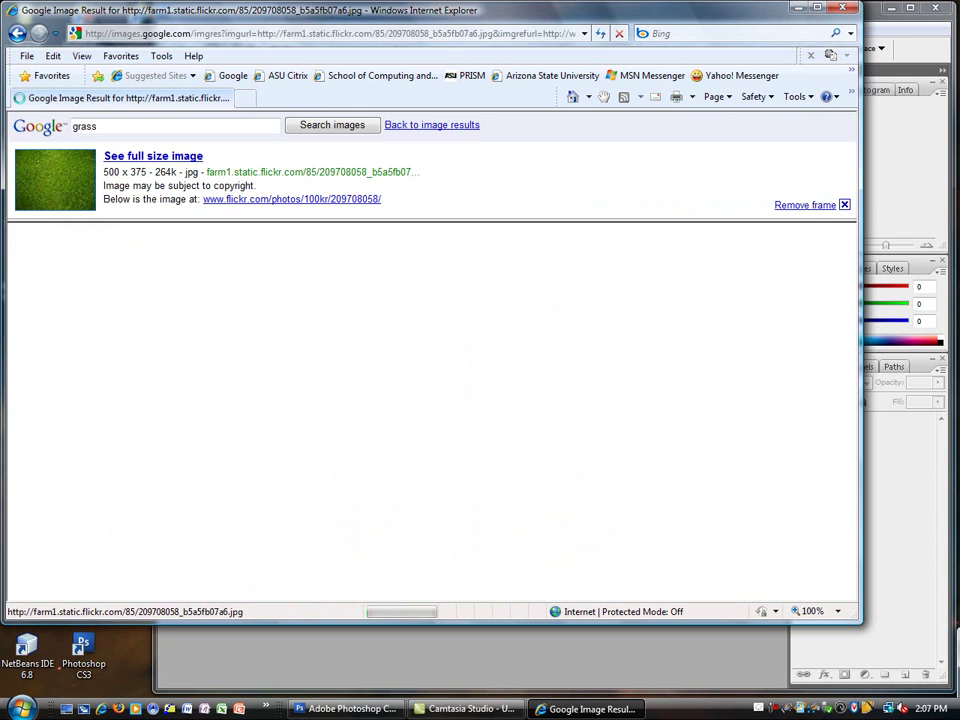
click(93, 192)
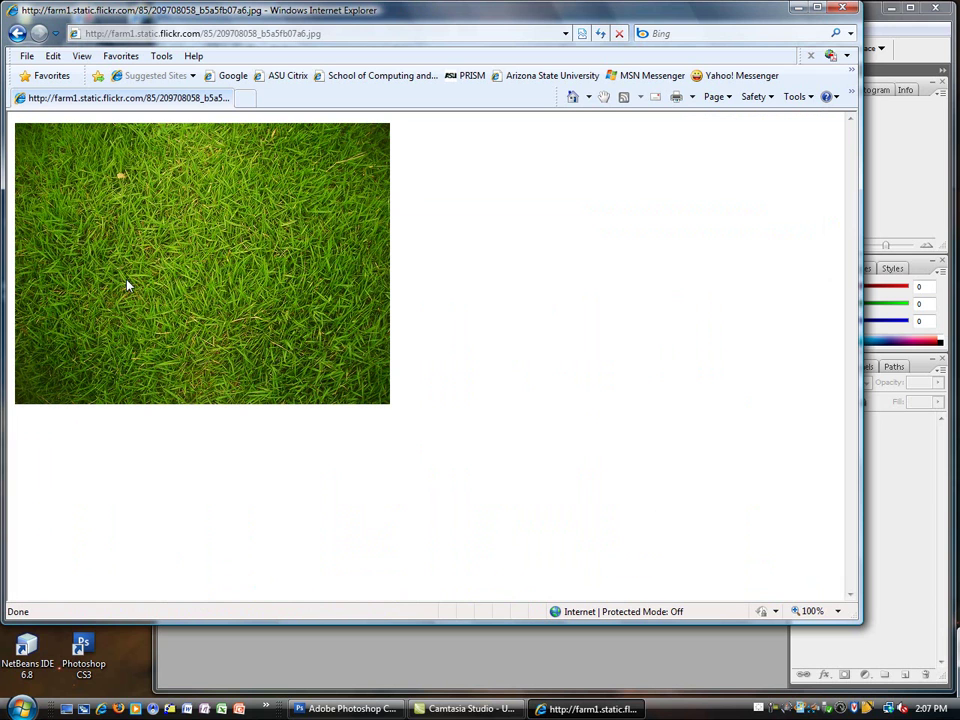
Save the grass photo to the Desktop as 'grass', then go back and select the search term
right_click(207, 254)
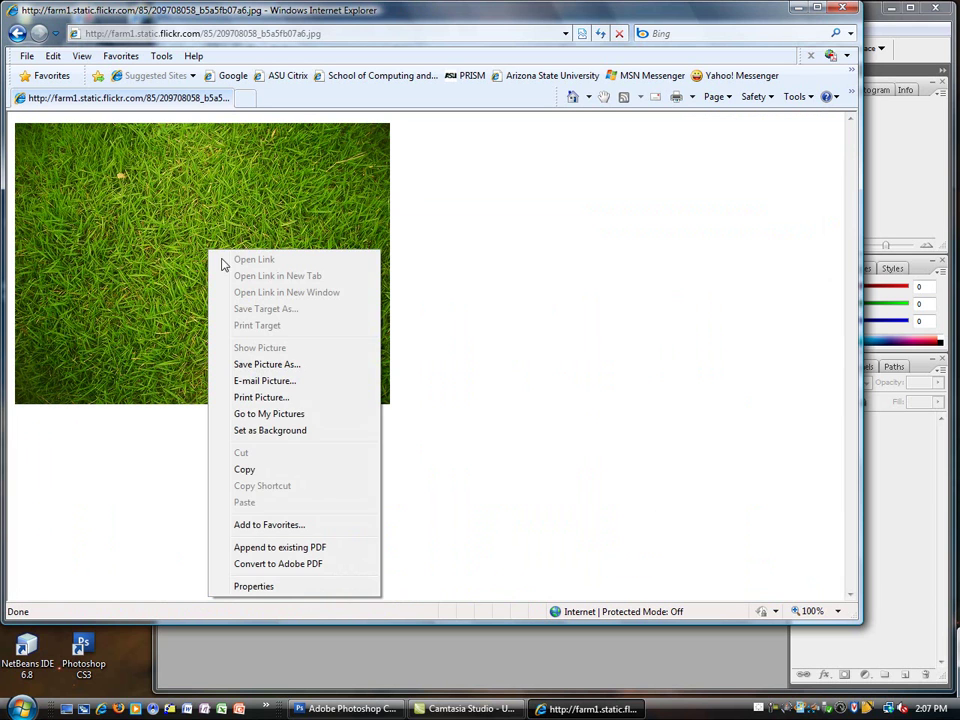
click(295, 368)
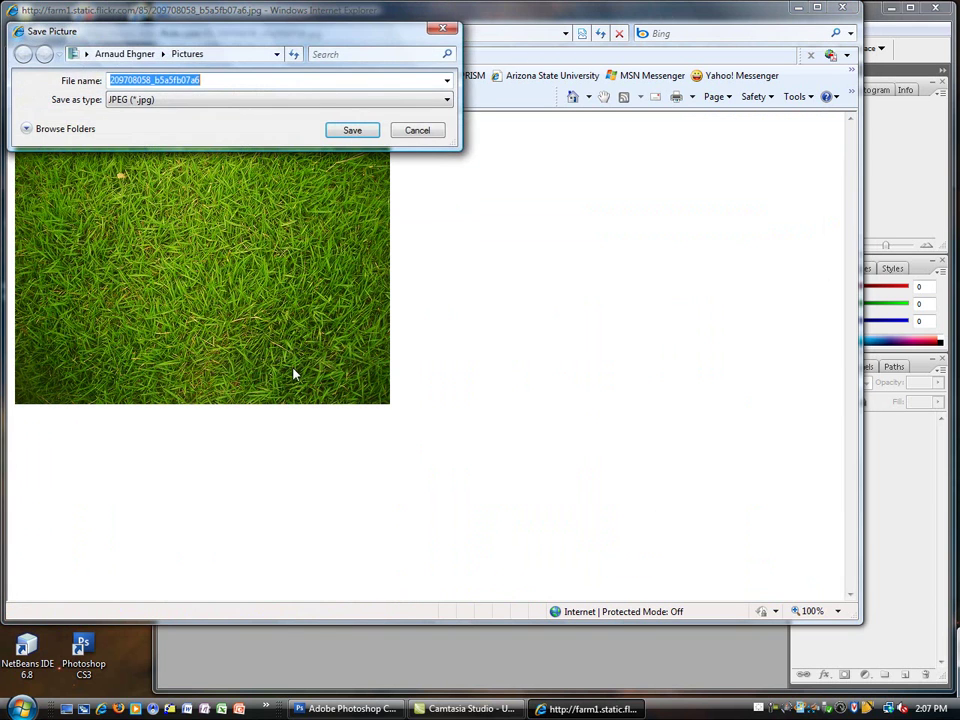
click(27, 135)
click(46, 126)
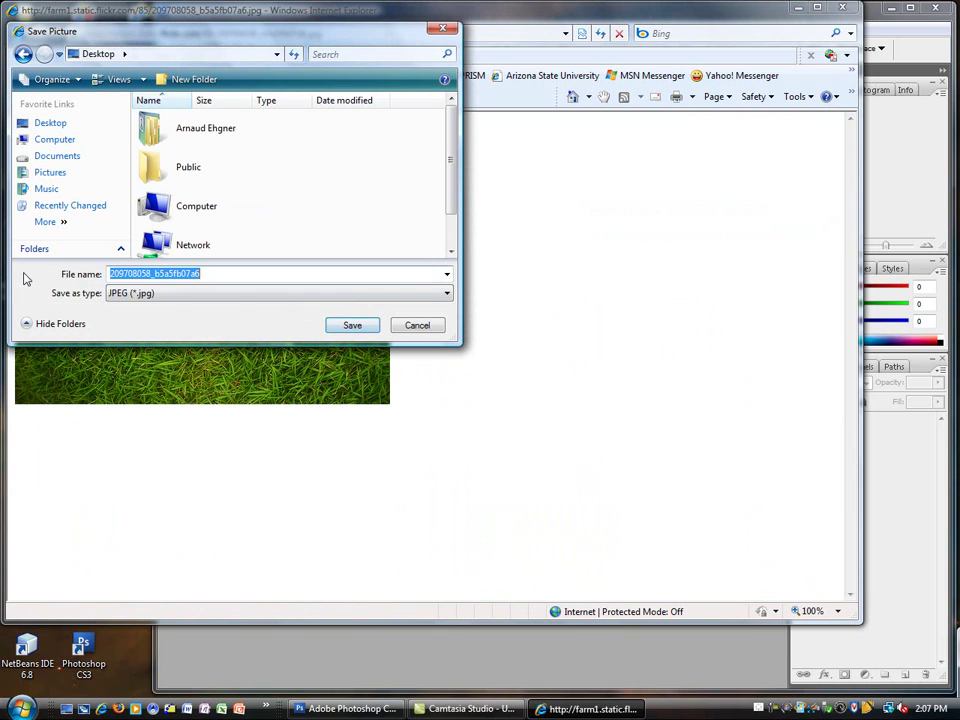
text(grass)
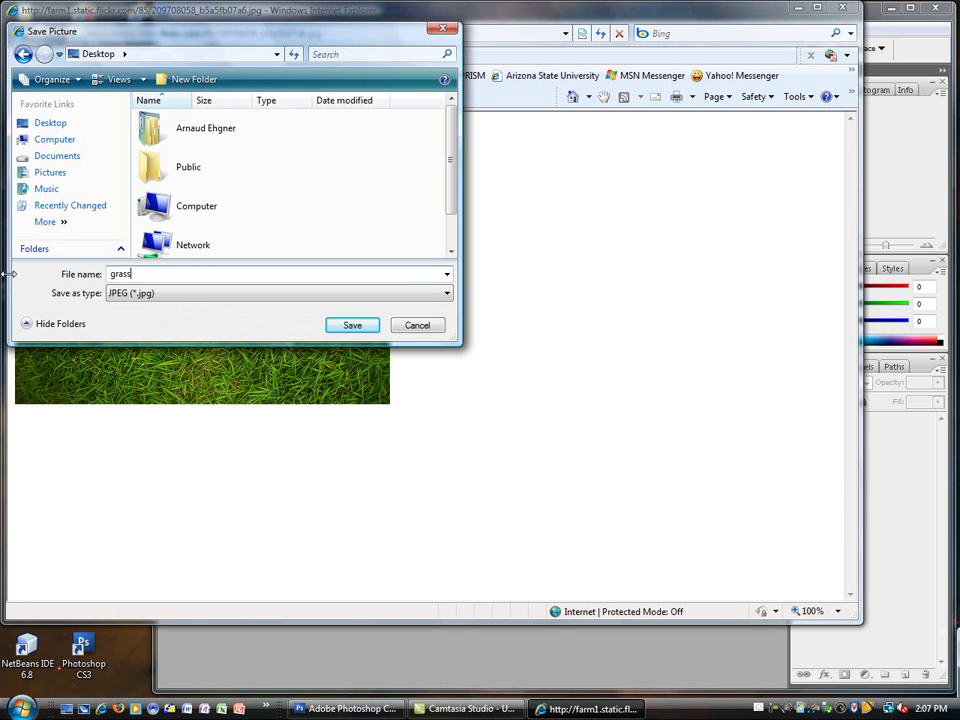
click(370, 327)
click(17, 34)
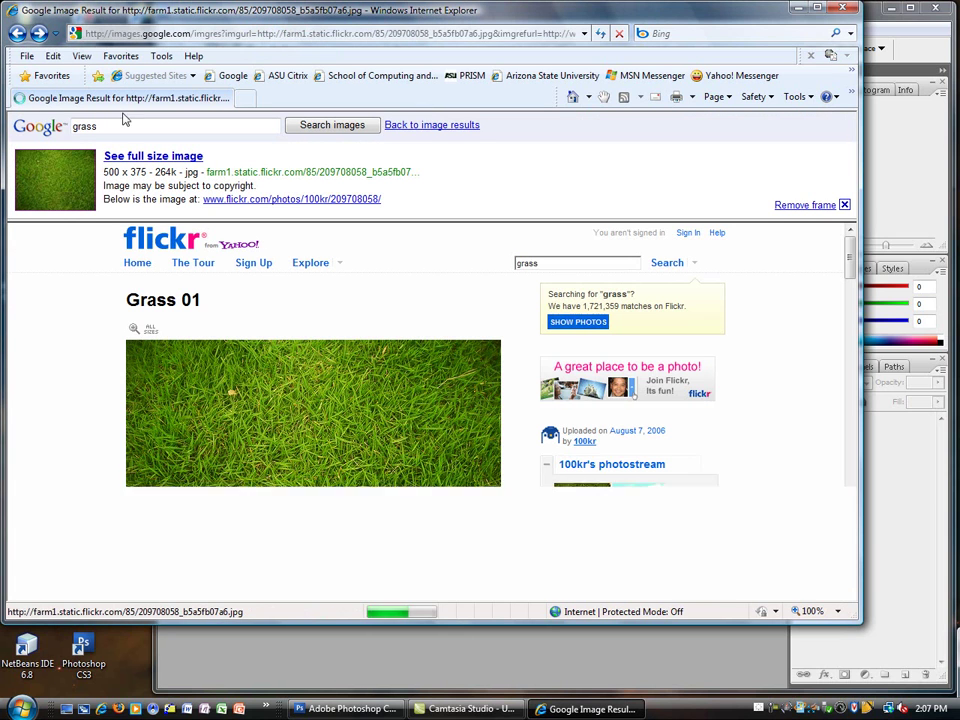
drag(107, 128, 4, 126)
Search Google Images for 'ground' and open the ground08 texture at full size
text(ground)
key(Return)
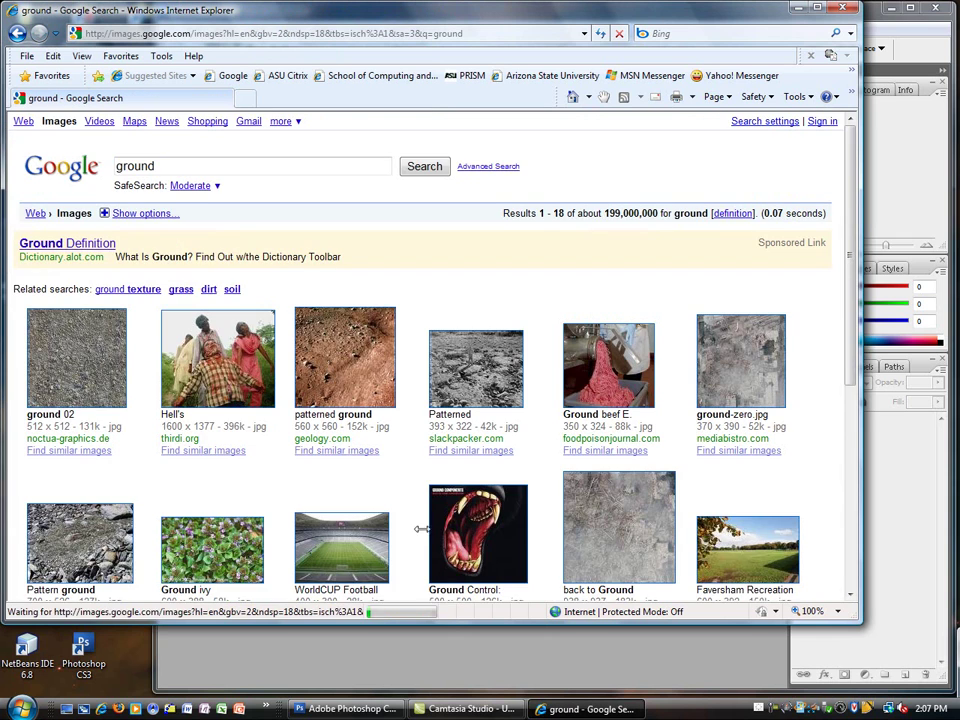
scroll(462, 545, down, 3)
scroll(462, 545, down, 5)
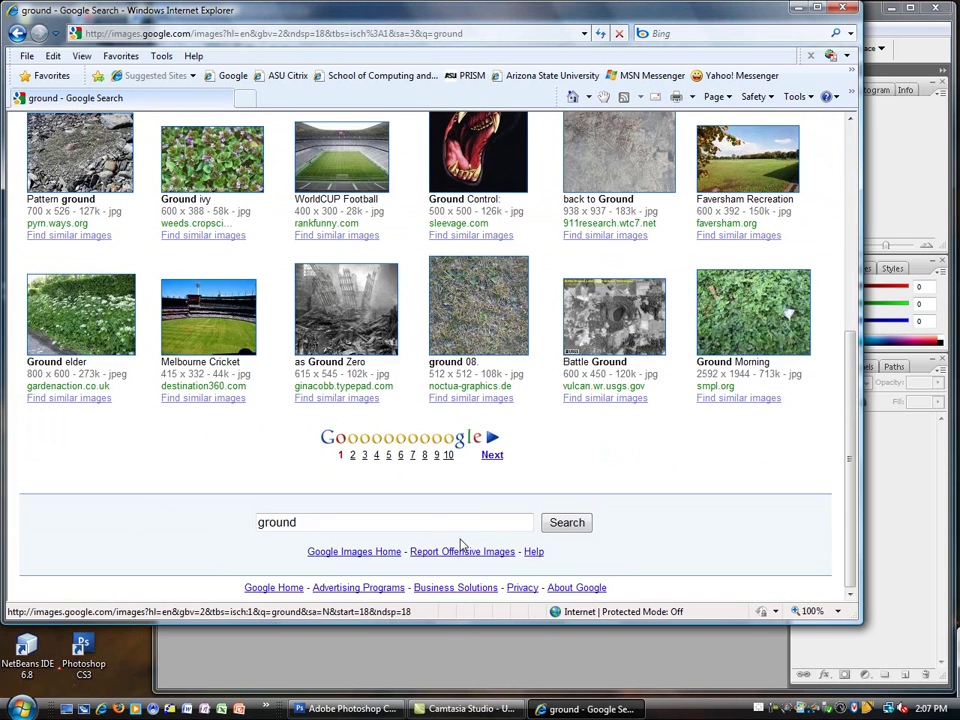
click(454, 326)
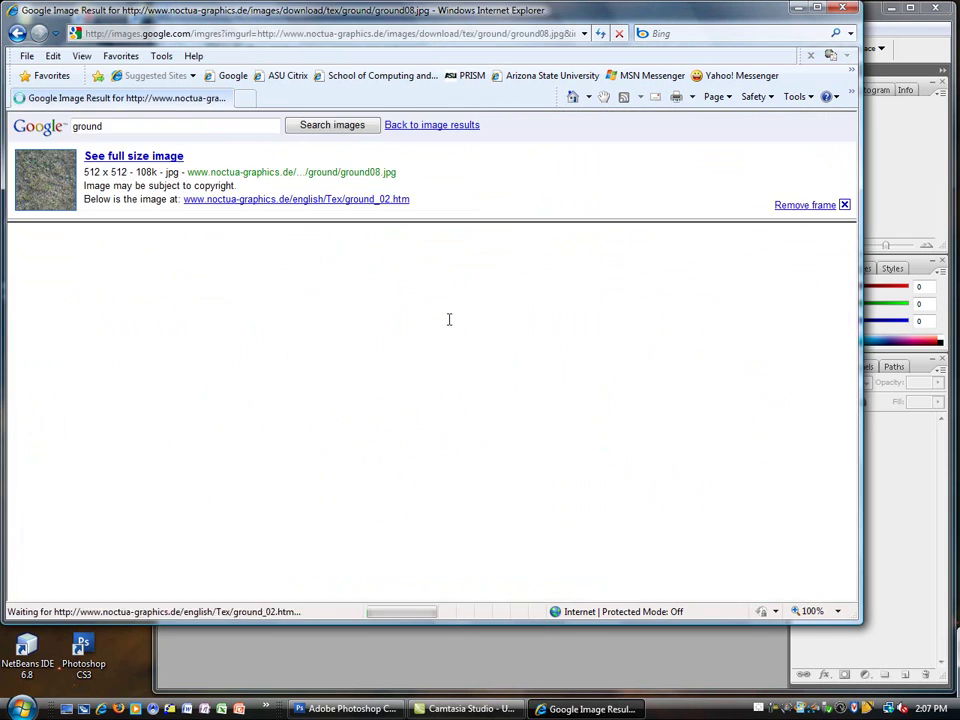
click(32, 175)
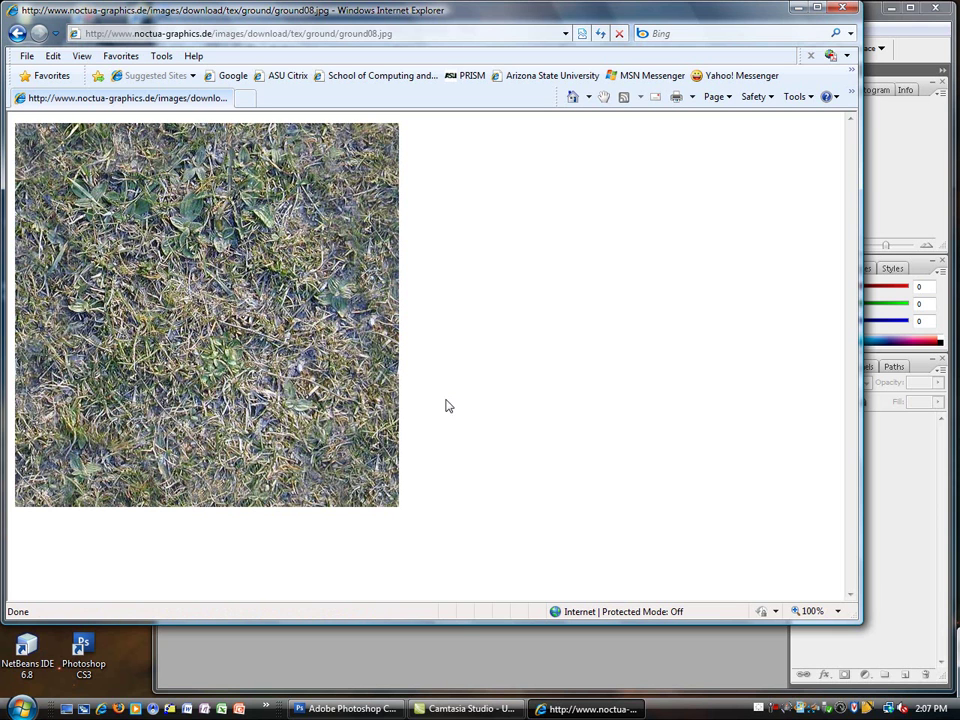
Save the ground08 texture to the Desktop and go back to the ground results
right_click(293, 314)
click(375, 427)
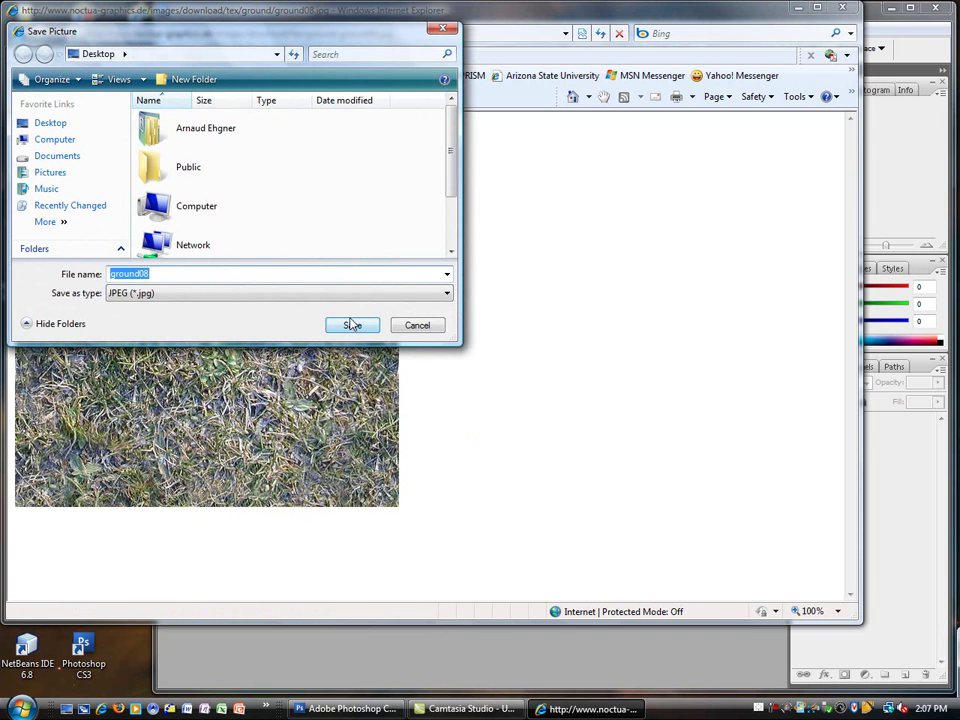
click(352, 325)
click(17, 34)
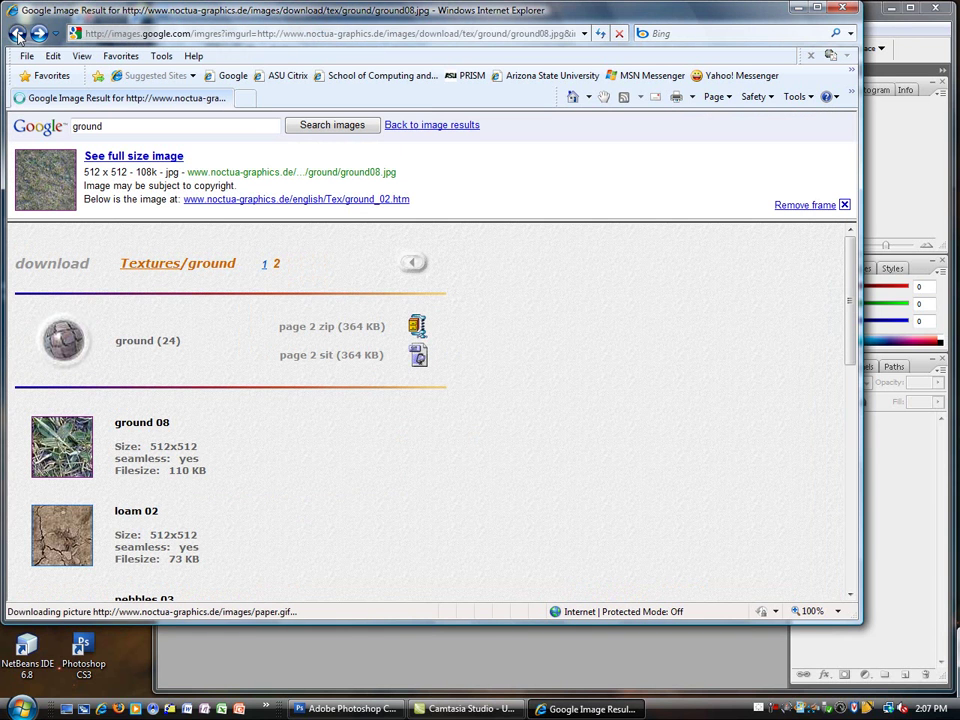
click(17, 34)
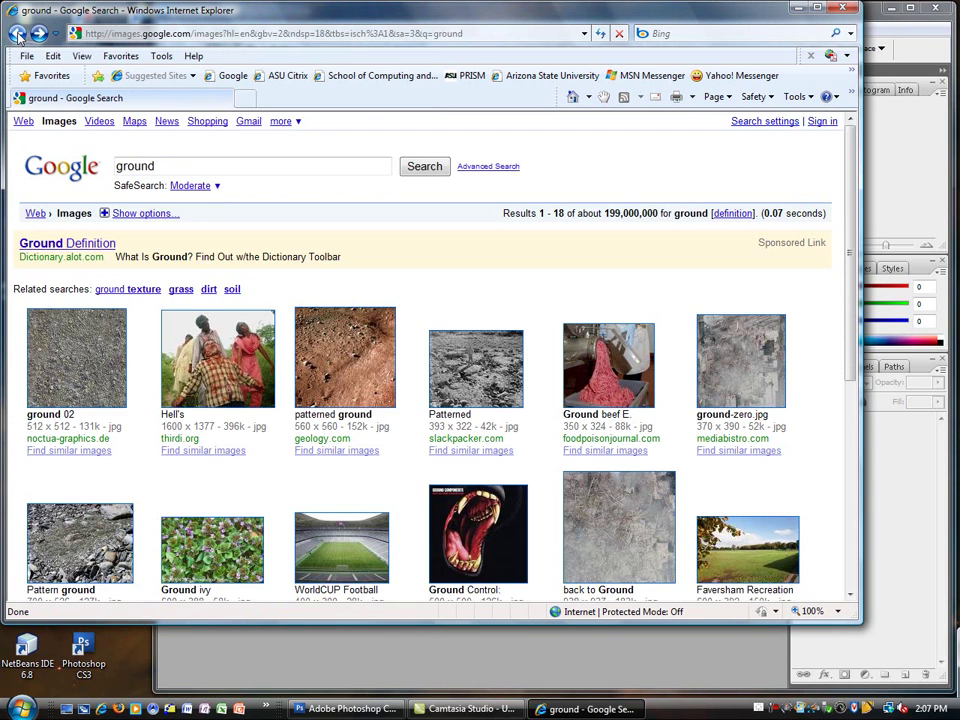
Page forward through the ground image results to results 73–90
scroll(144, 260, down, 6)
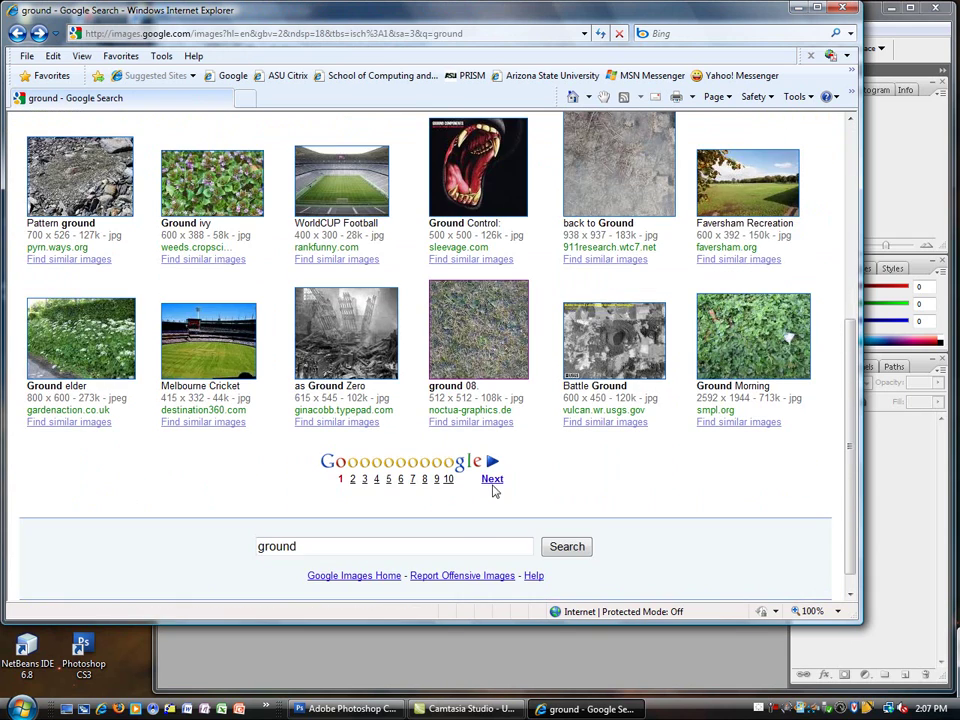
click(492, 484)
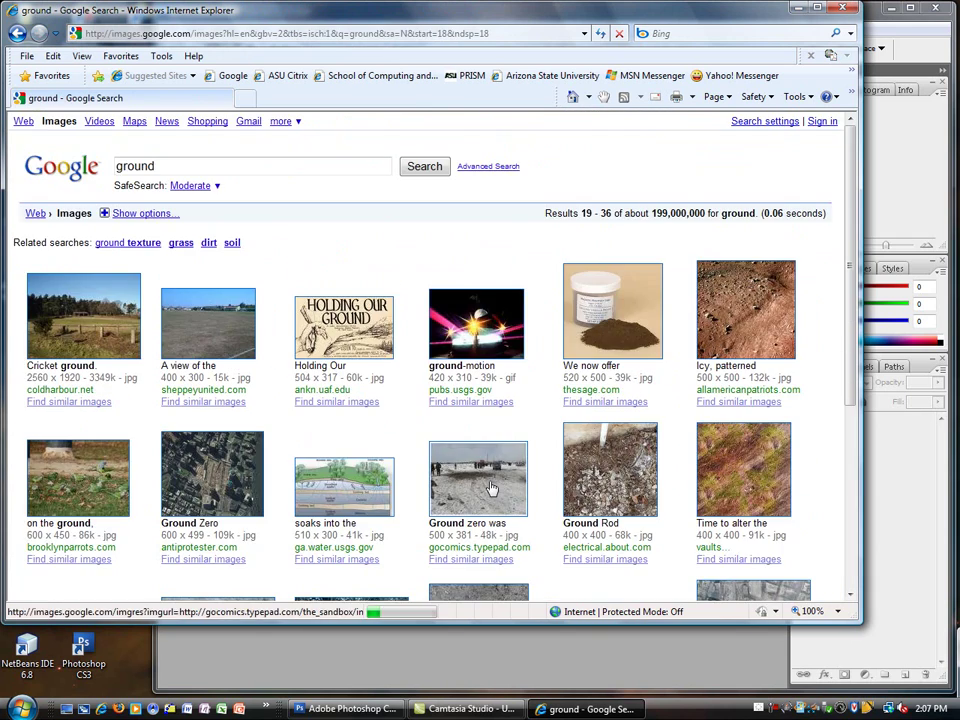
scroll(484, 490, down, 3)
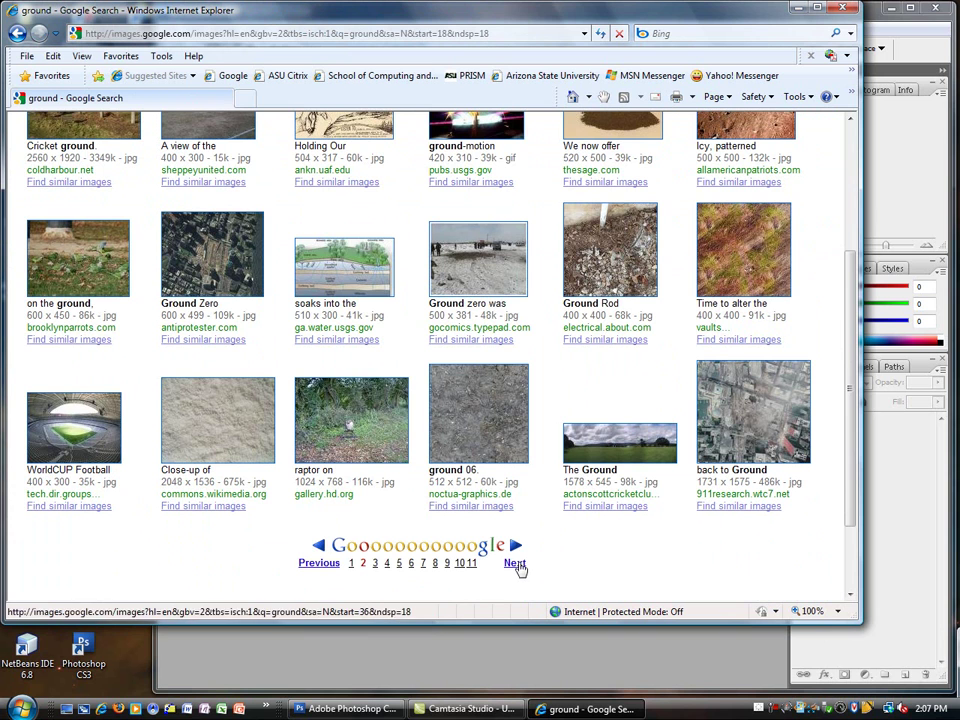
click(514, 564)
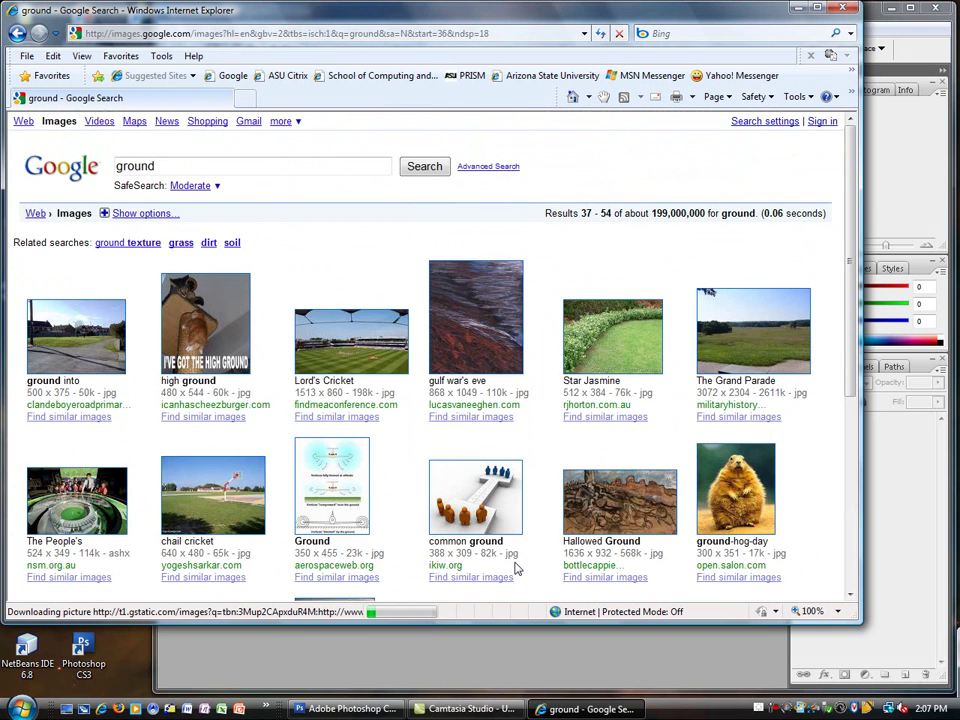
scroll(516, 568, down, 6)
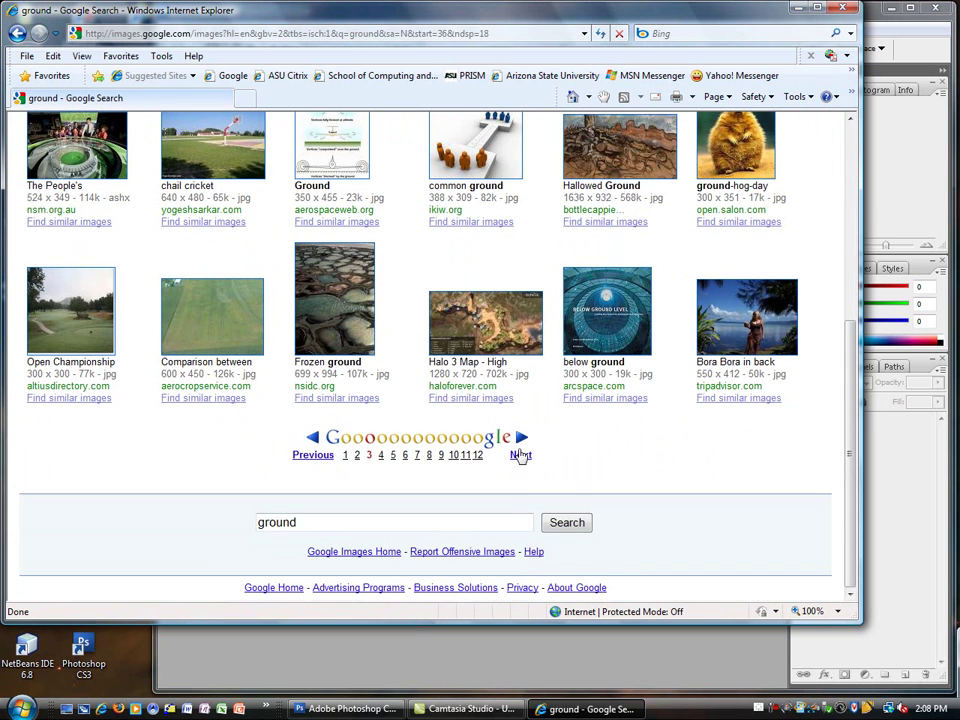
click(520, 457)
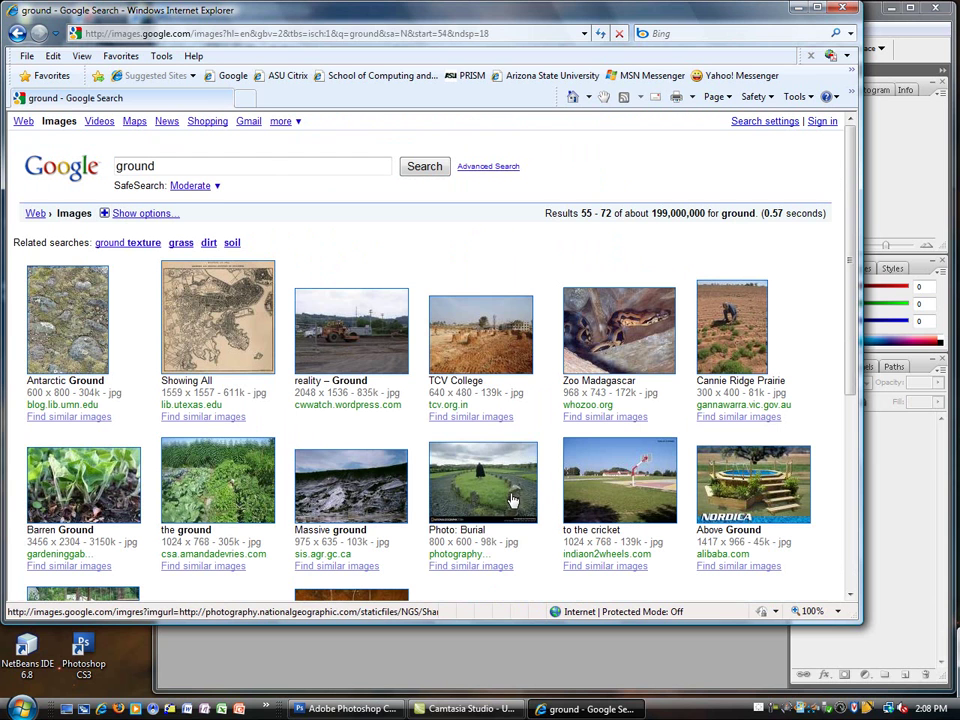
scroll(512, 499, down, 5)
scroll(506, 507, up, 5)
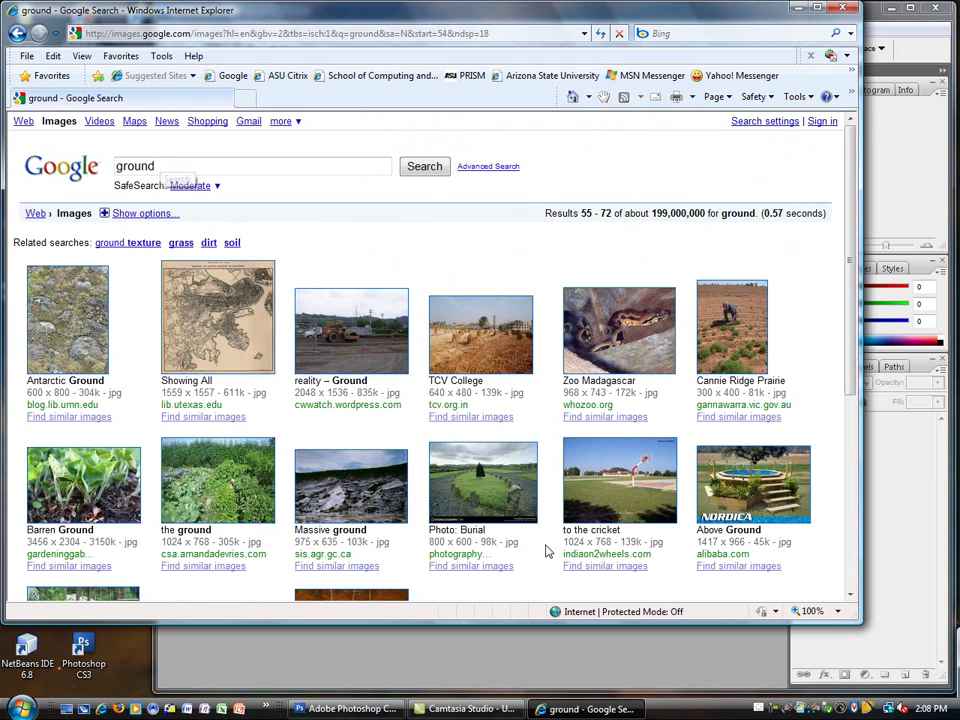
scroll(549, 550, down, 3)
click(526, 507)
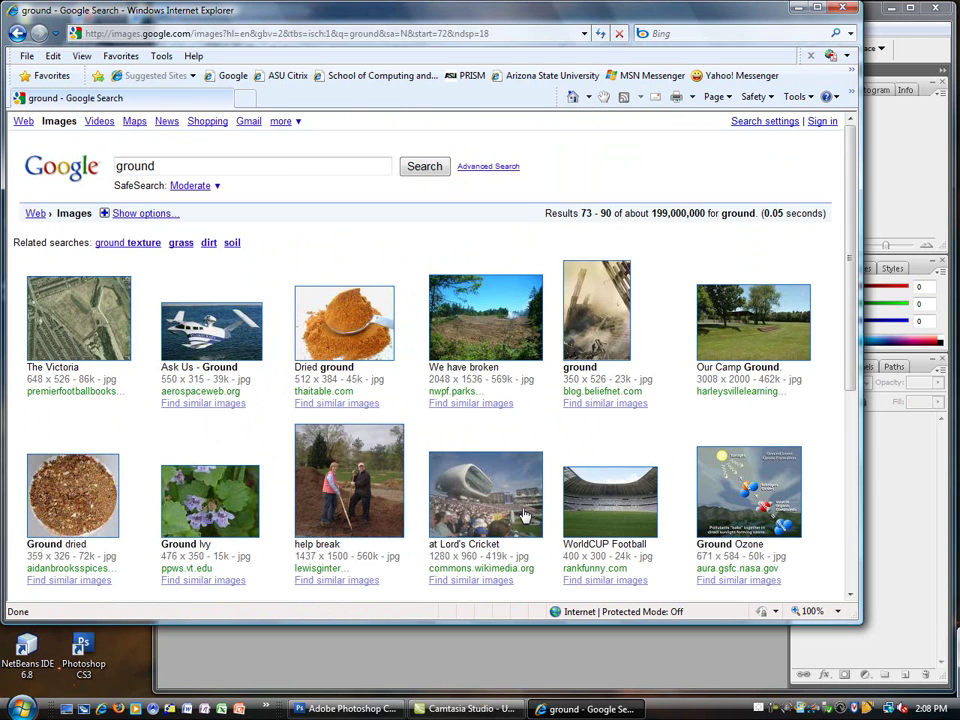
click(121, 36)
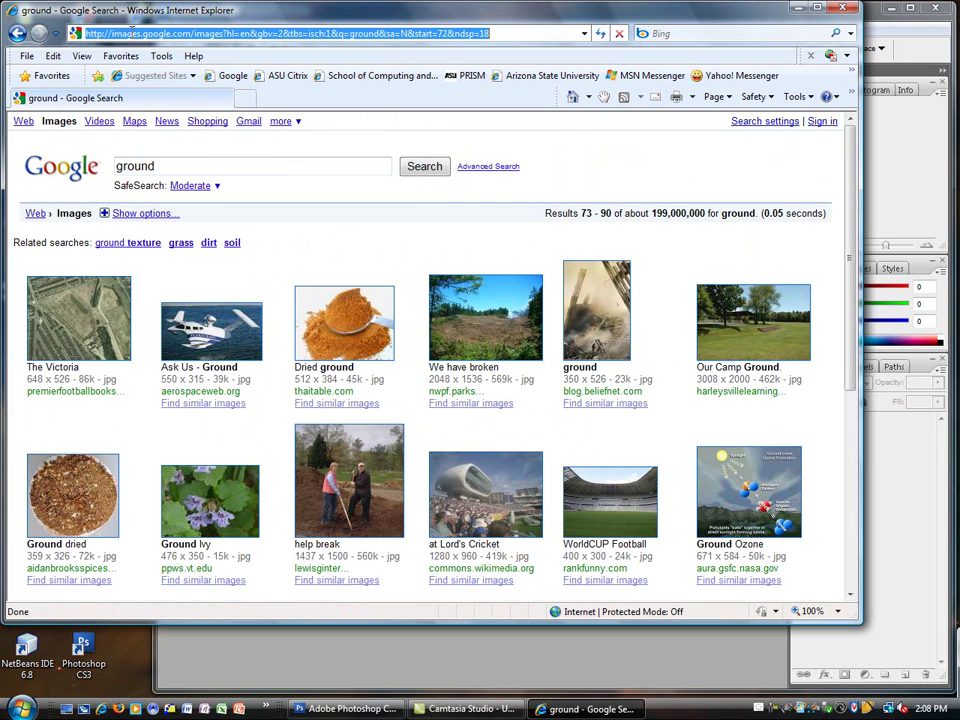
drag(112, 34, 884, 81)
text(www.yahoo.com)
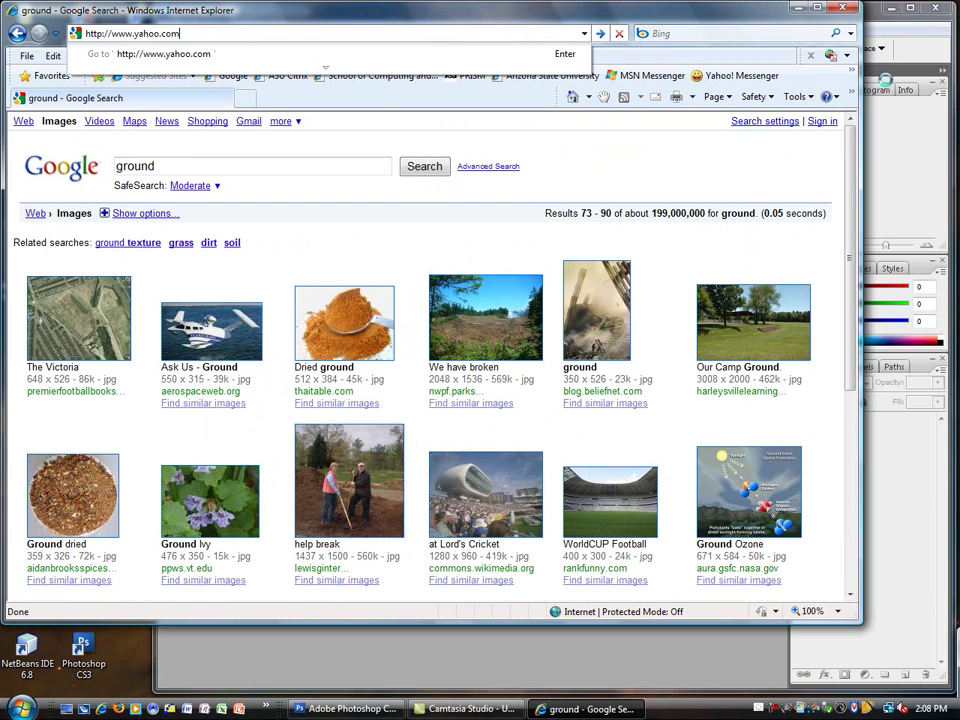
key(Return)
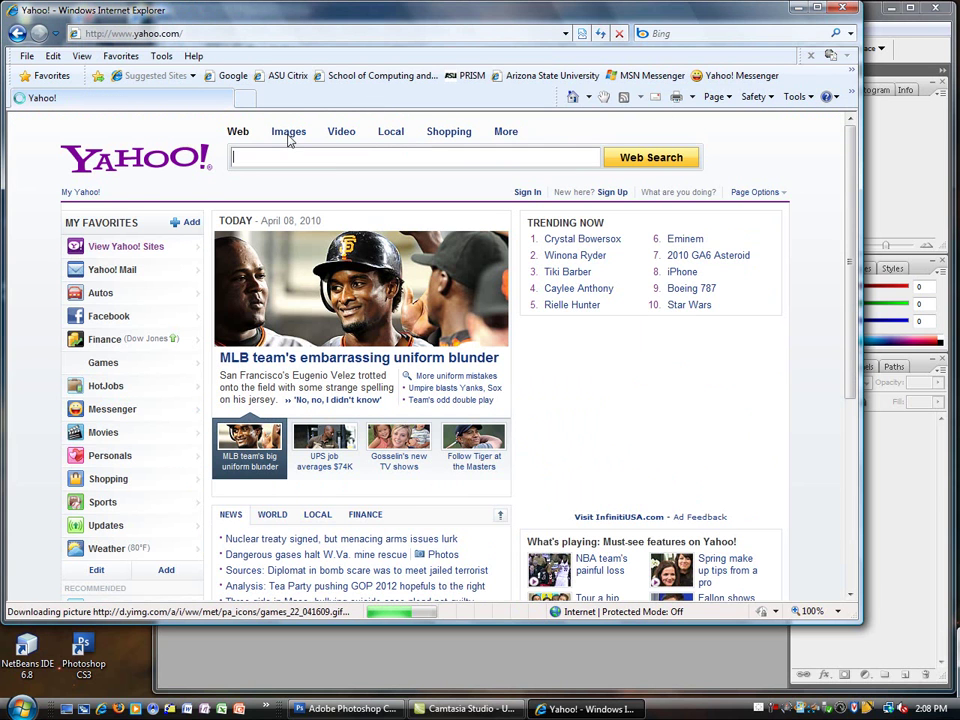
Search Yahoo Images for 'ground'
click(288, 133)
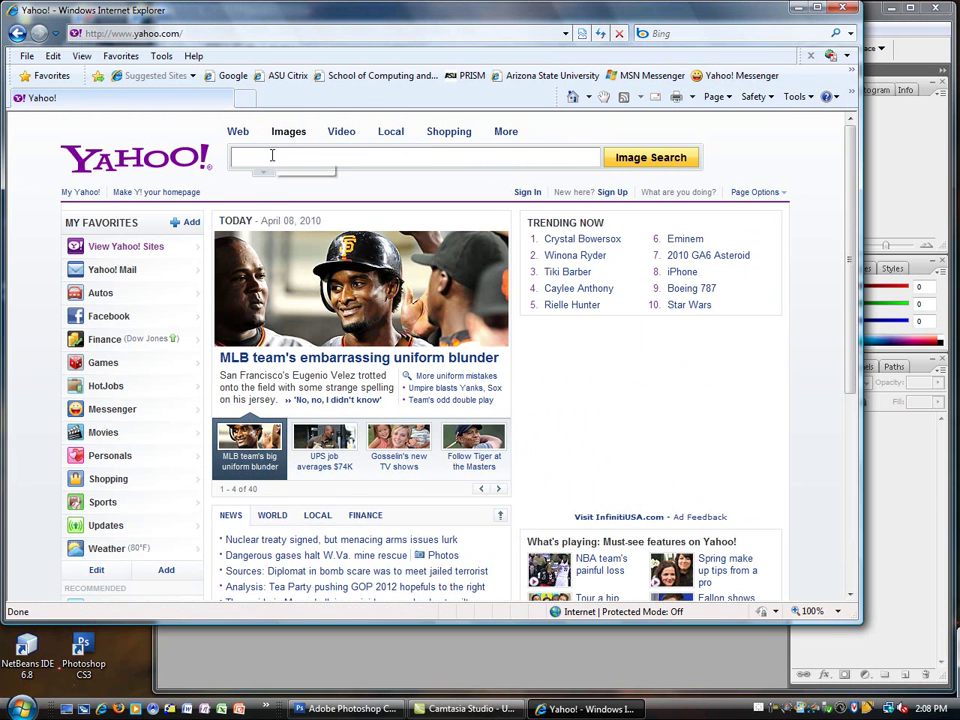
text(ground)
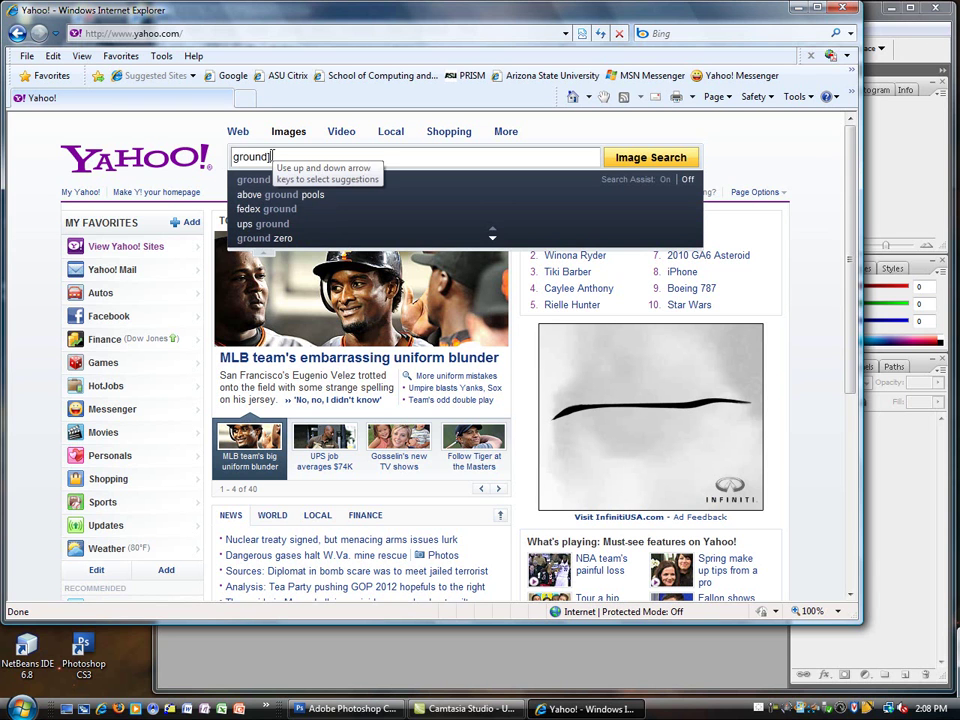
key(Return)
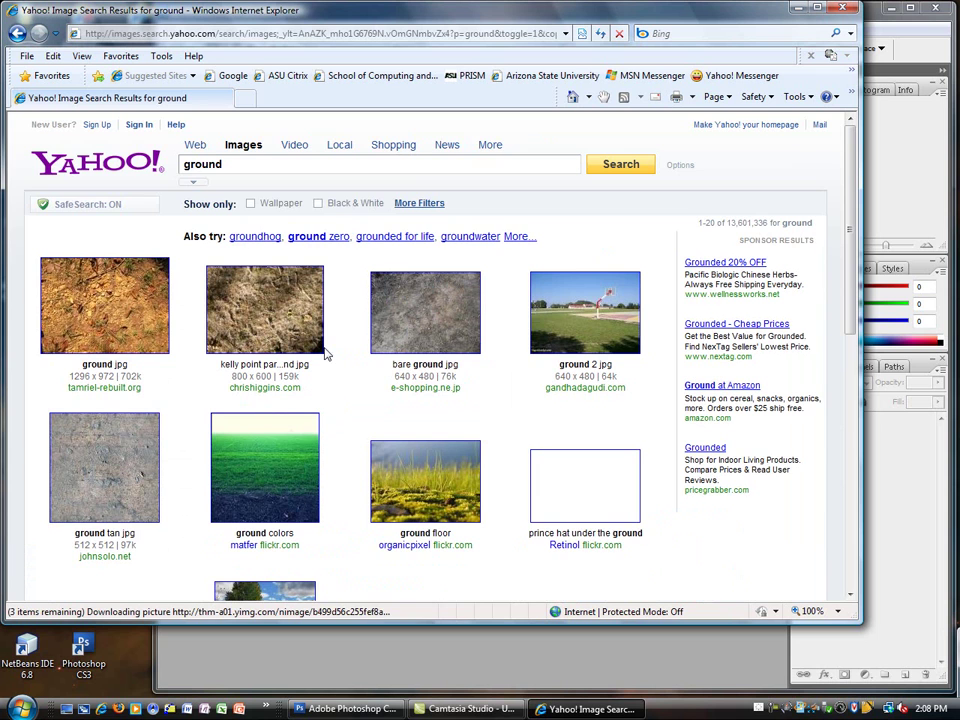
scroll(325, 355, down, 2)
scroll(325, 354, down, 1)
scroll(325, 354, up, 2)
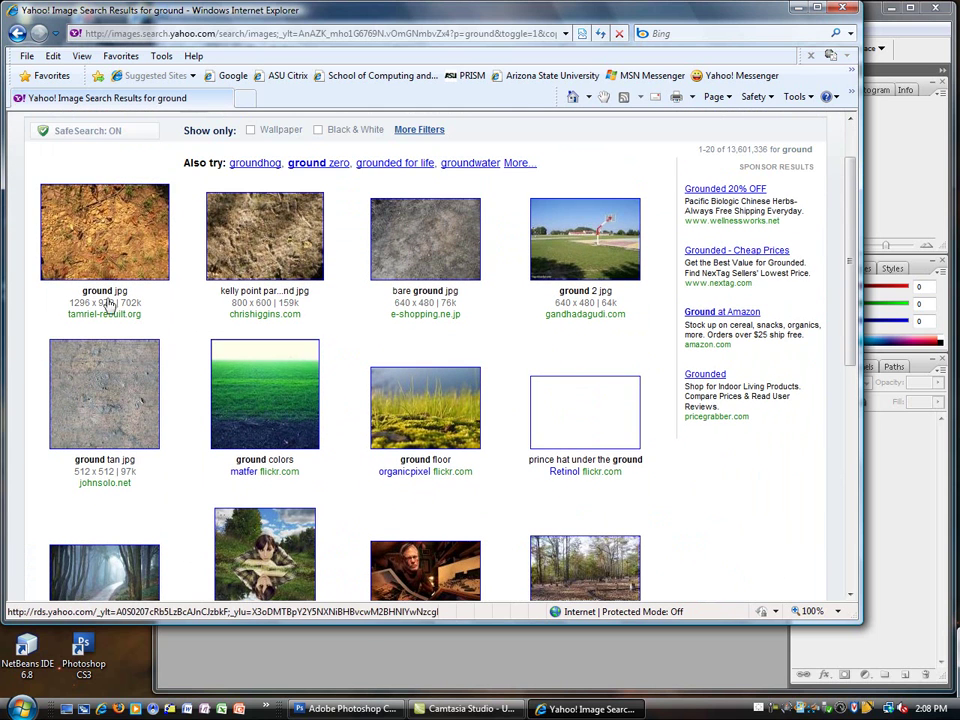
Try opening the first ground.jpg full size, then return from the page-not-found error to the results
click(92, 220)
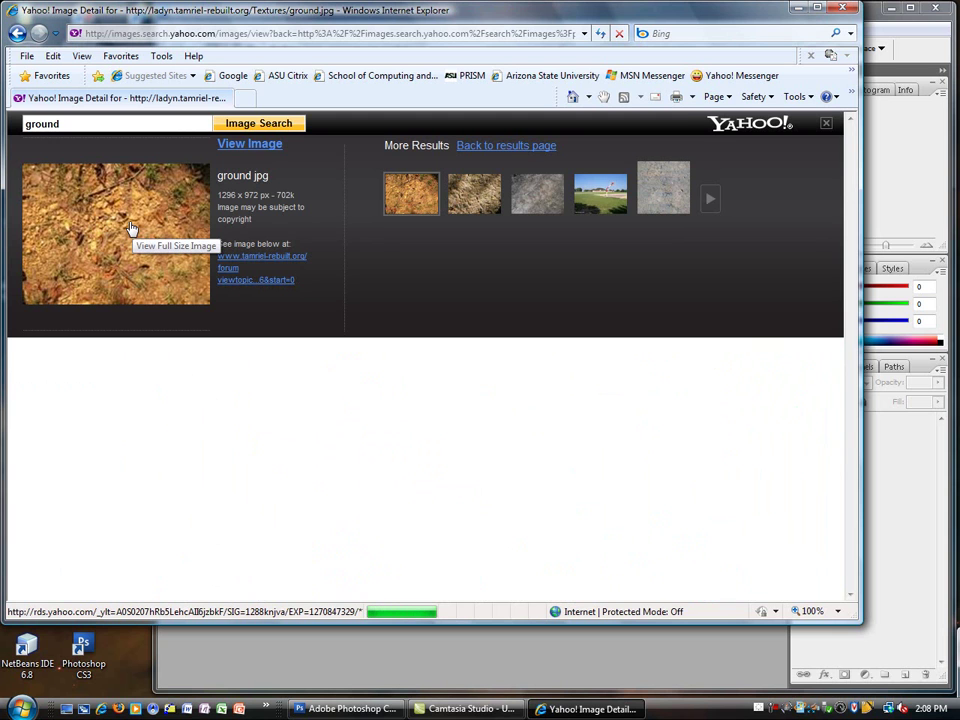
click(130, 228)
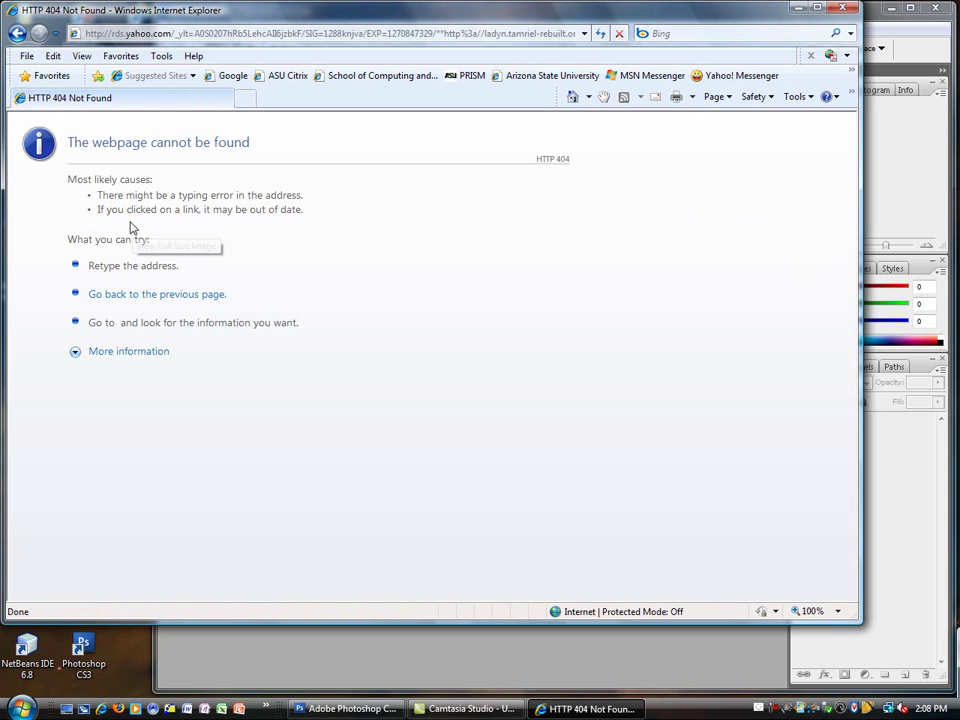
click(15, 34)
click(15, 33)
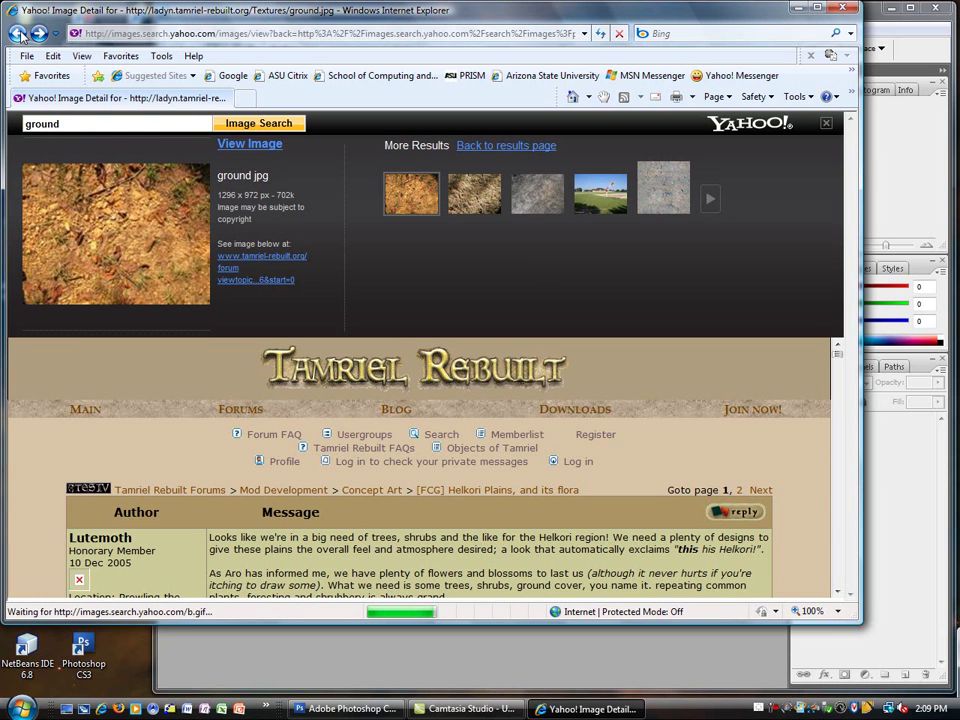
click(18, 33)
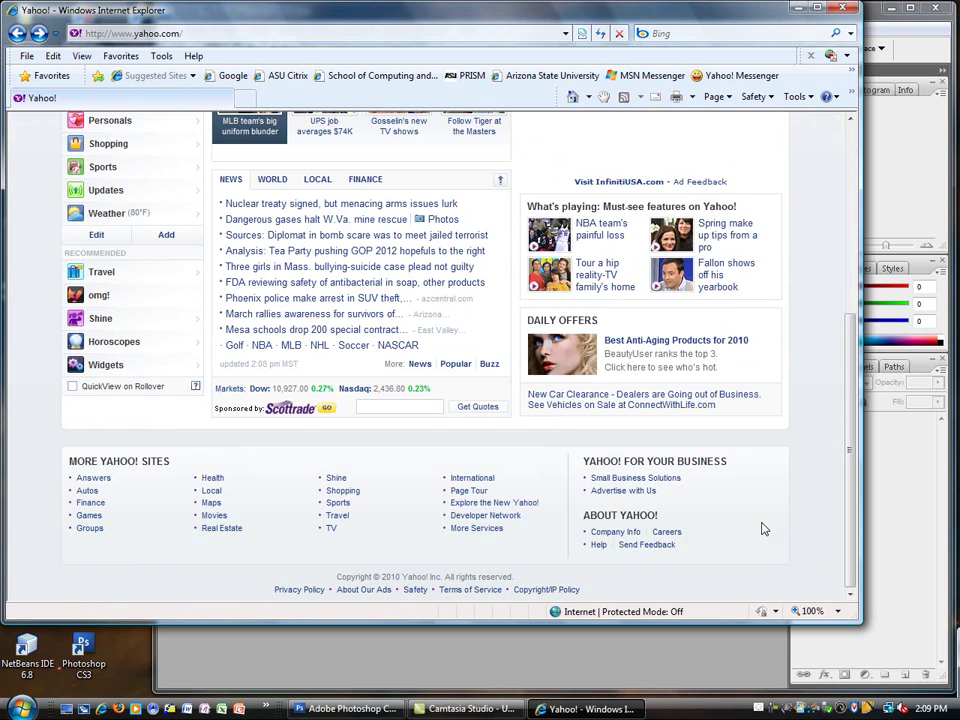
scroll(761, 527, up, 5)
click(39, 34)
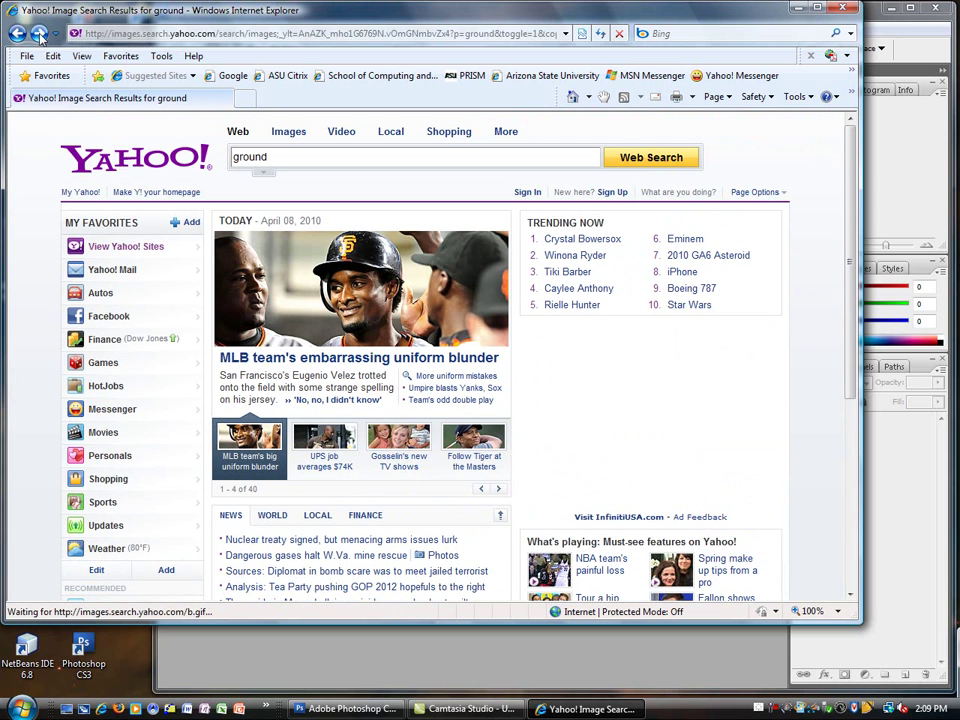
Page forward to the third page of ground results, 41–60
scroll(419, 503, down, 5)
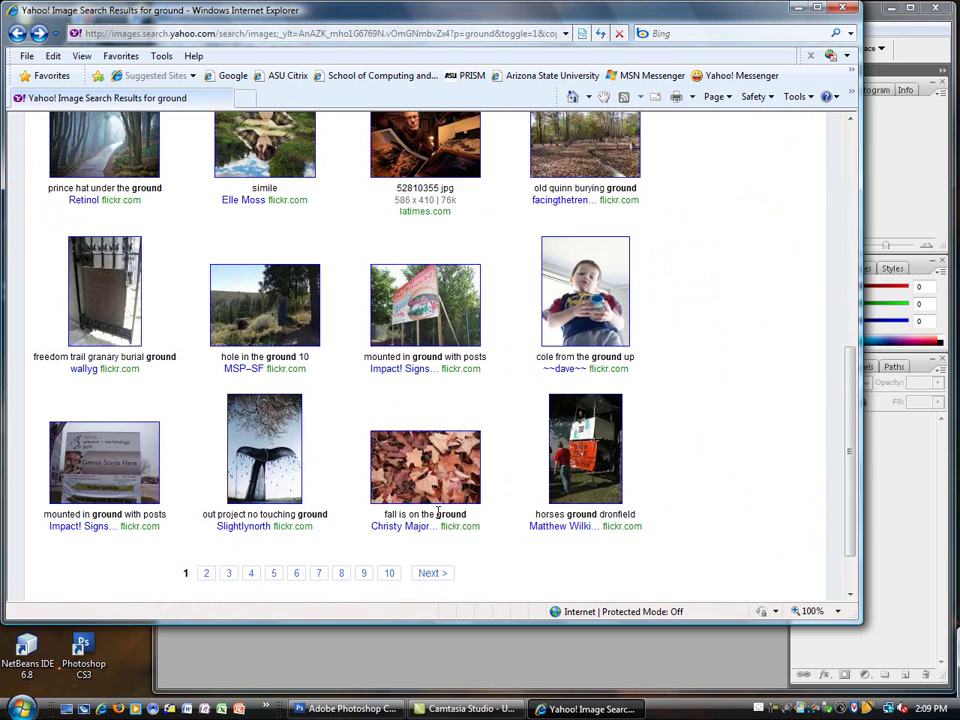
click(433, 573)
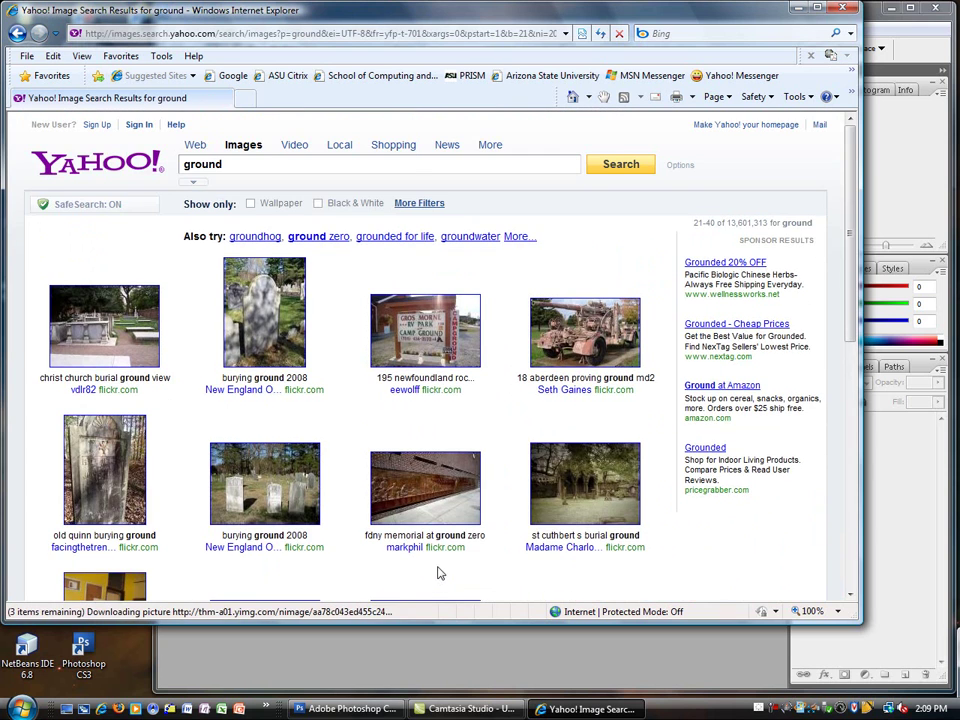
scroll(437, 573, down, 5)
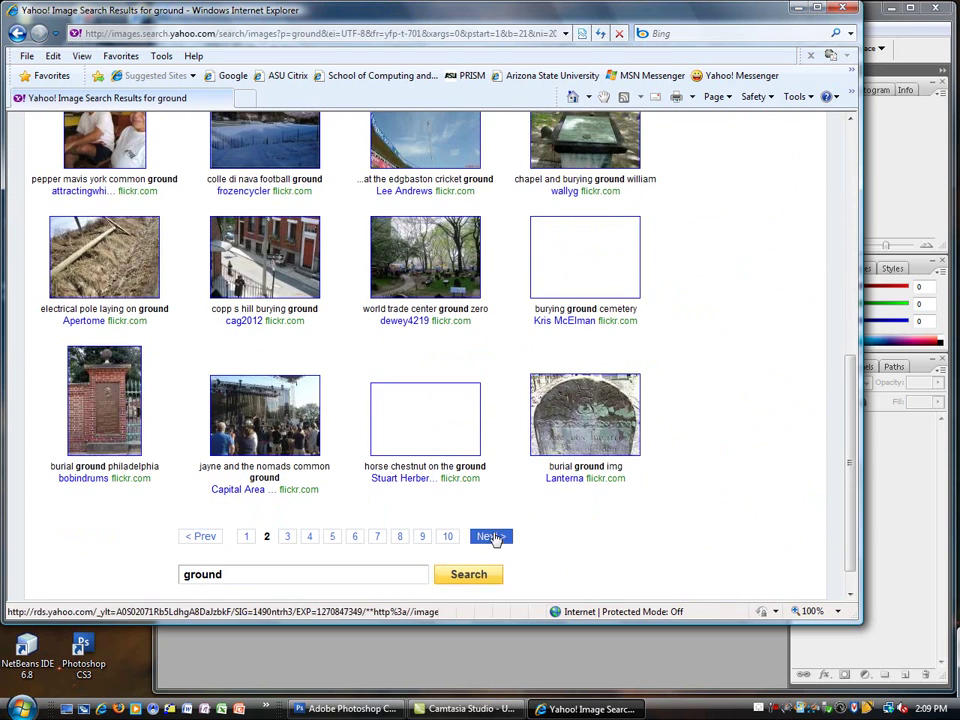
click(492, 537)
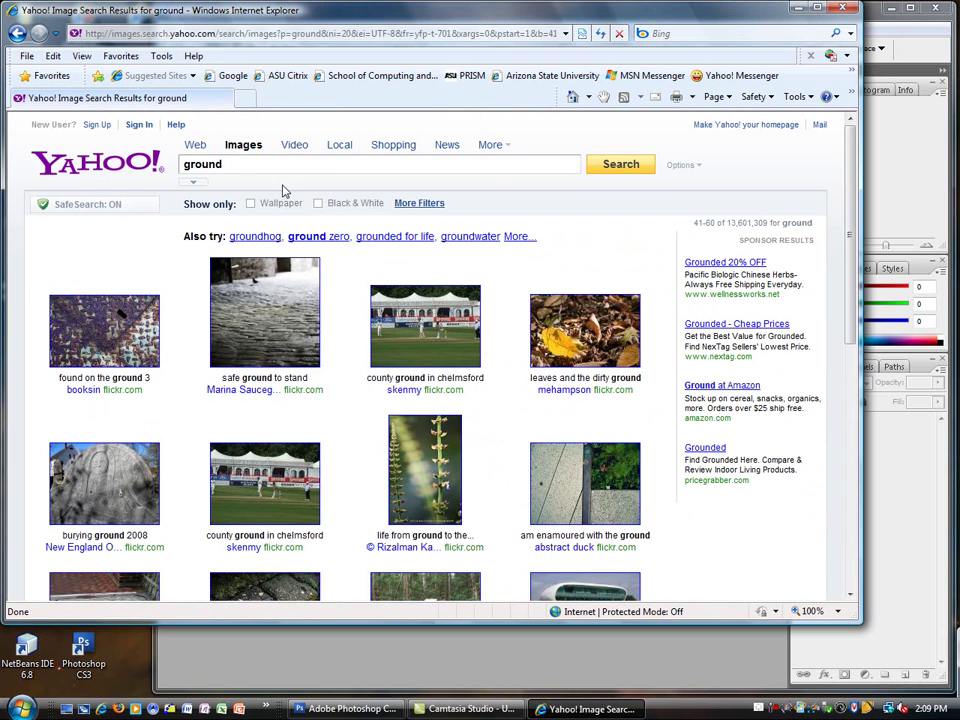
Replace the query with 'dry mud' and page forward to results 41–60
double_click(201, 164)
text(dry mud)
key(Return)
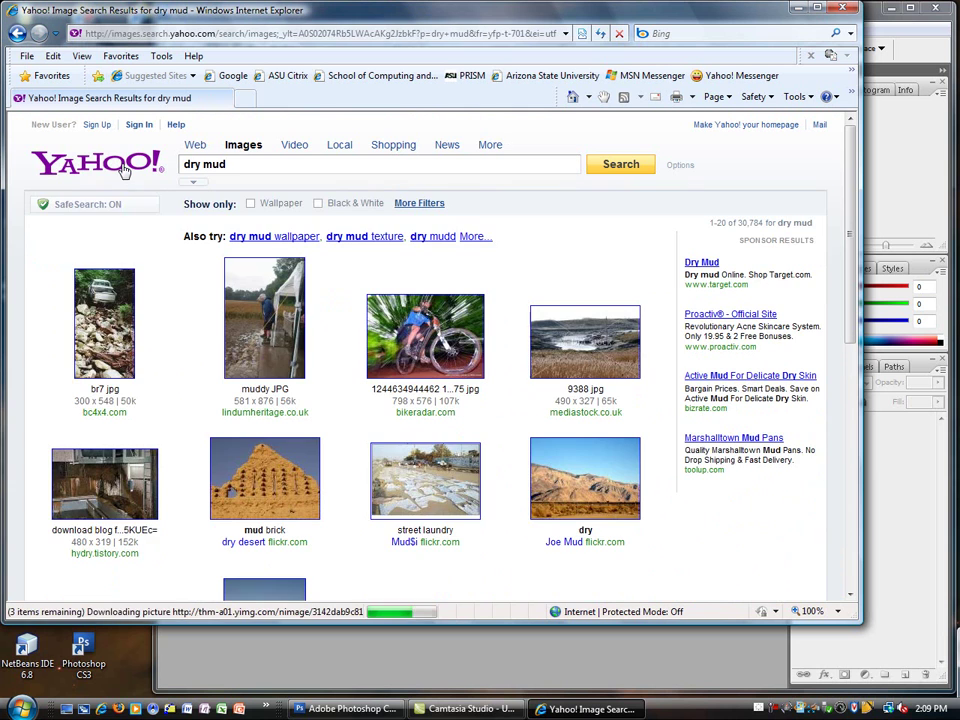
scroll(335, 487, down, 7)
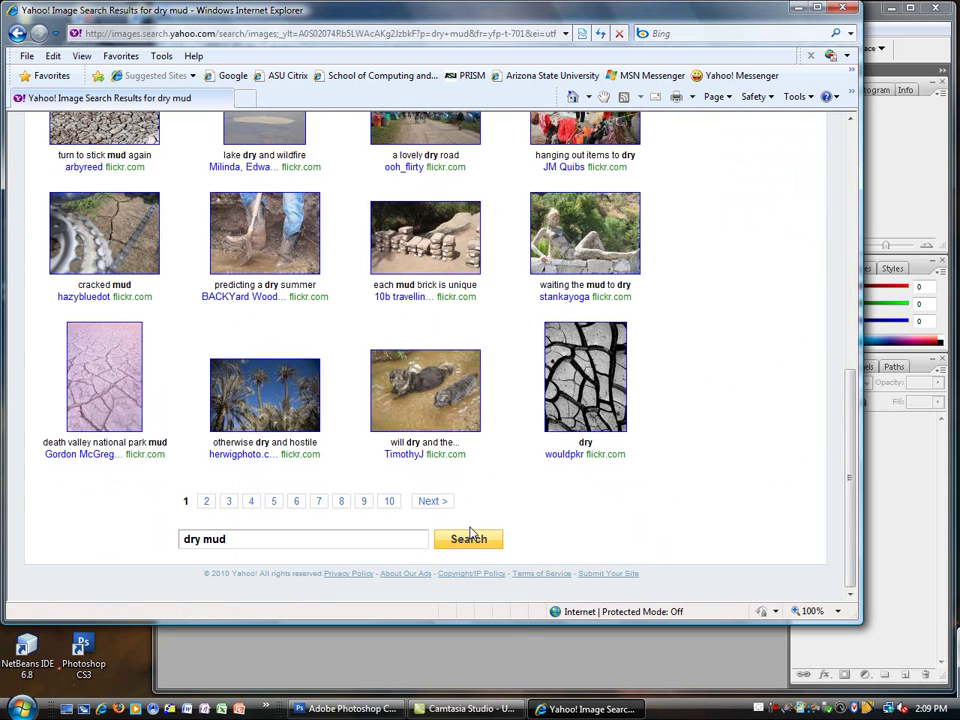
click(432, 501)
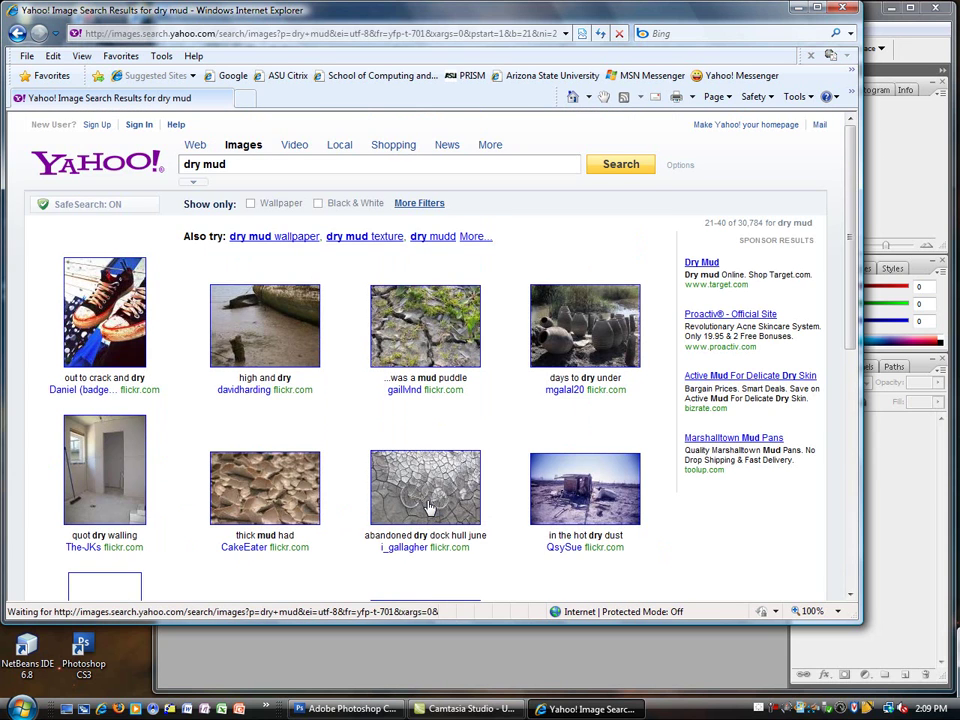
scroll(470, 520, down, 3)
scroll(529, 548, down, 3)
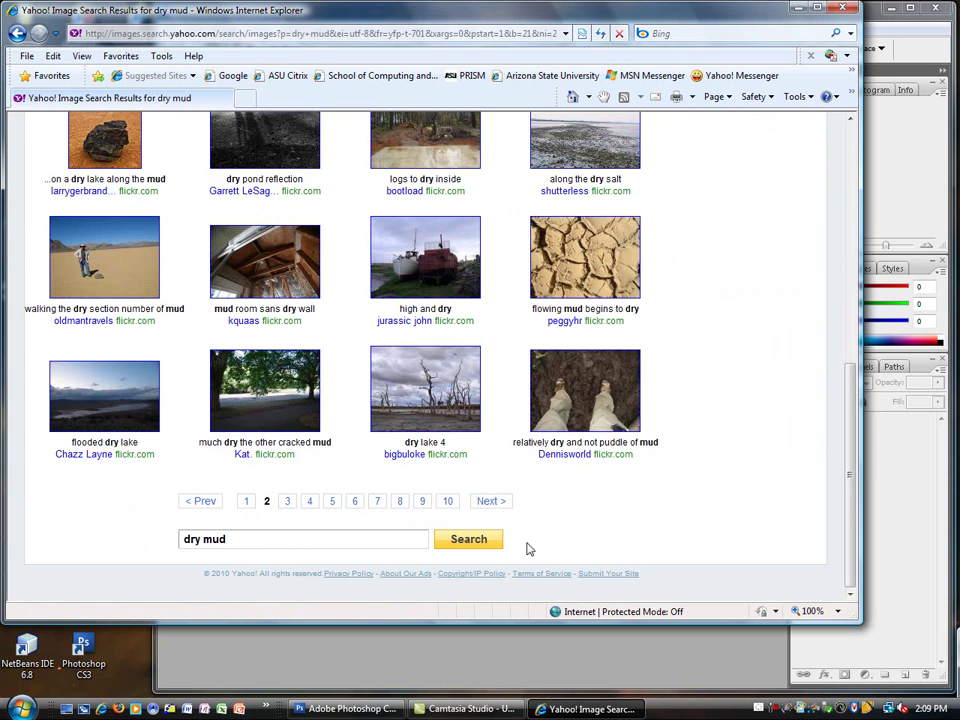
click(491, 501)
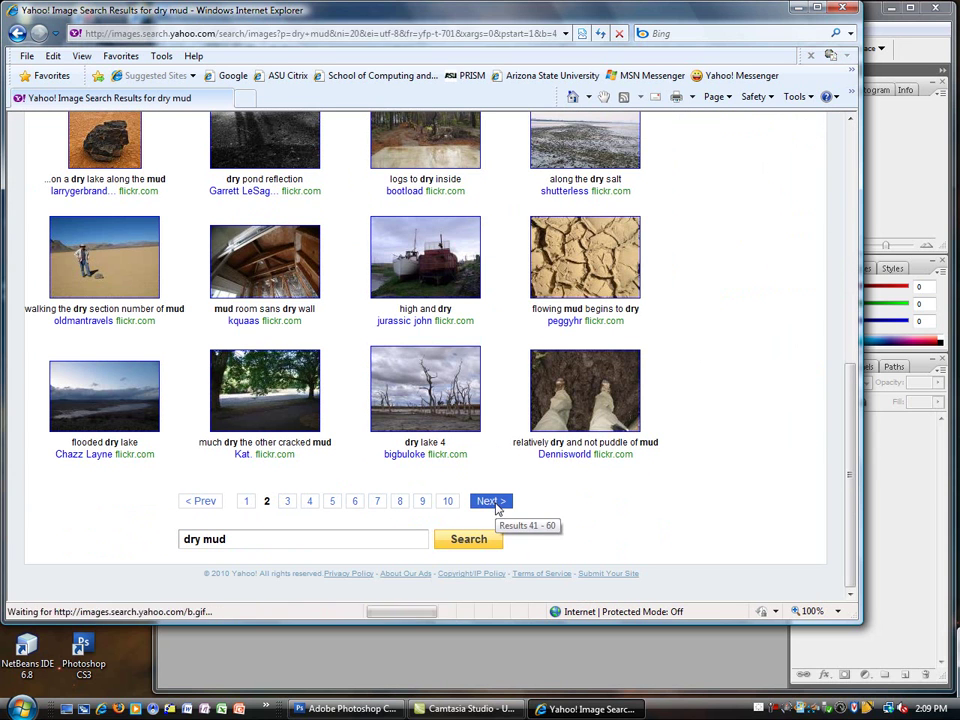
Keep paging the dry mud results through to 101–120
scroll(497, 510, down, 5)
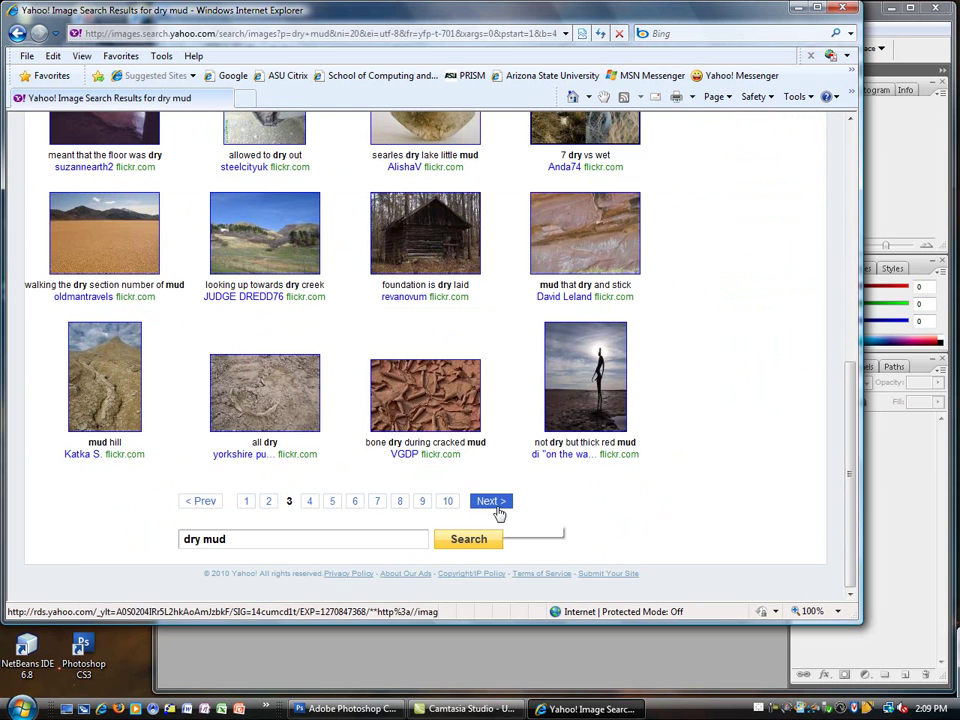
click(498, 511)
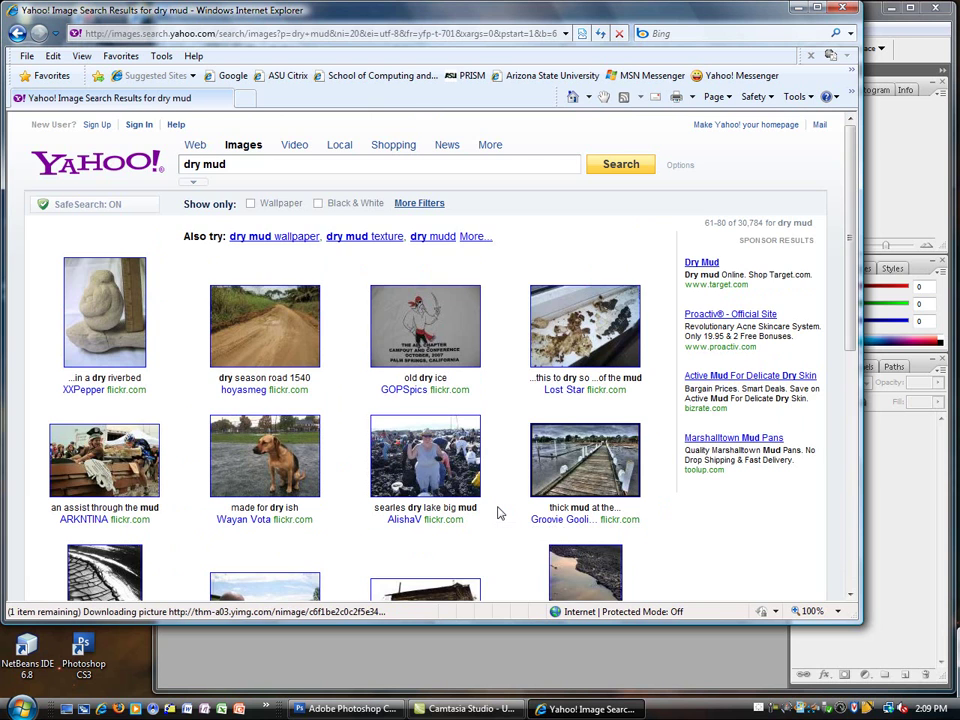
scroll(498, 512, down, 3)
scroll(500, 513, down, 3)
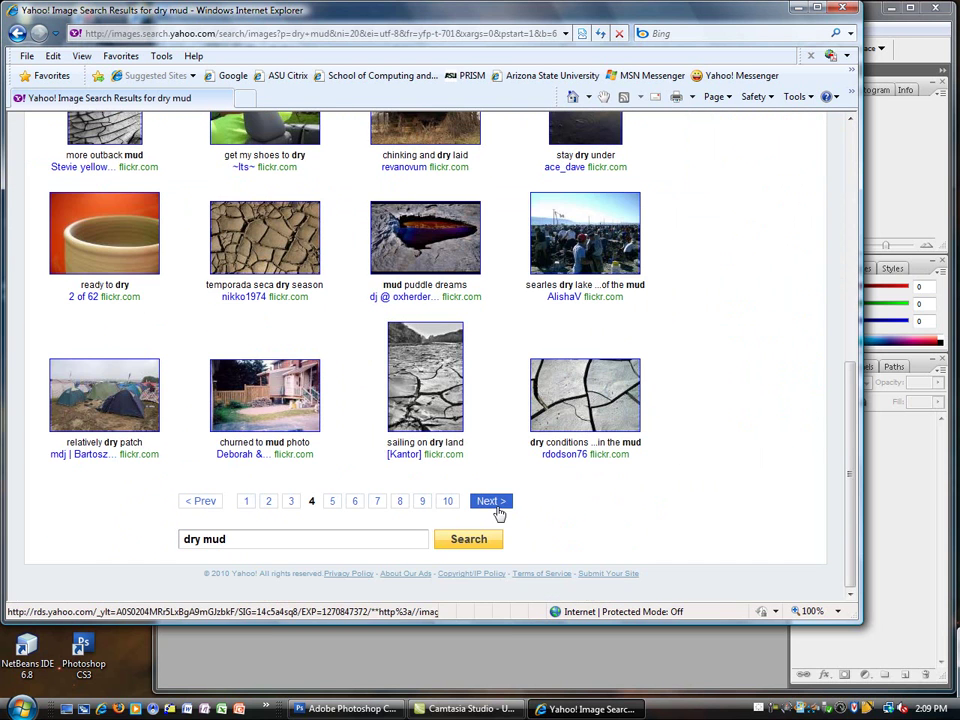
click(498, 503)
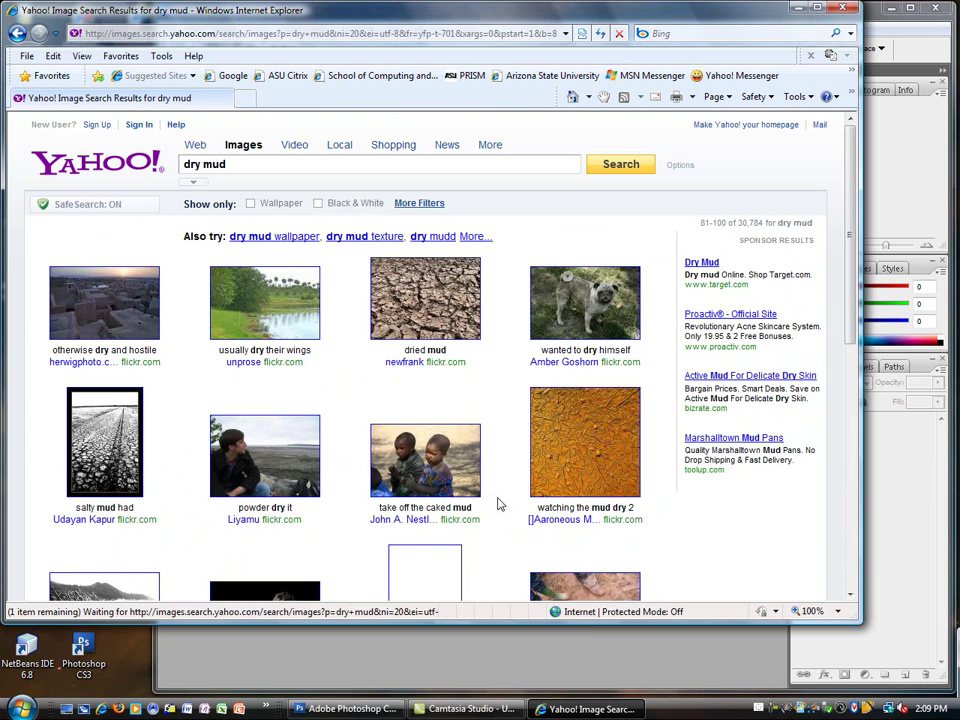
scroll(500, 504, down, 3)
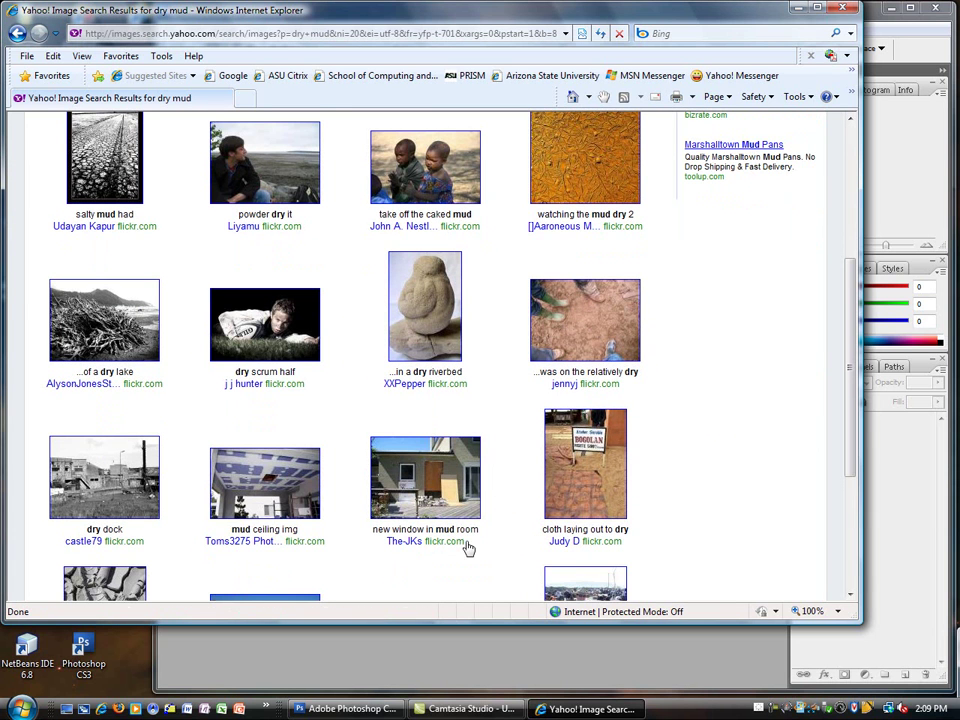
scroll(480, 540, down, 3)
click(490, 526)
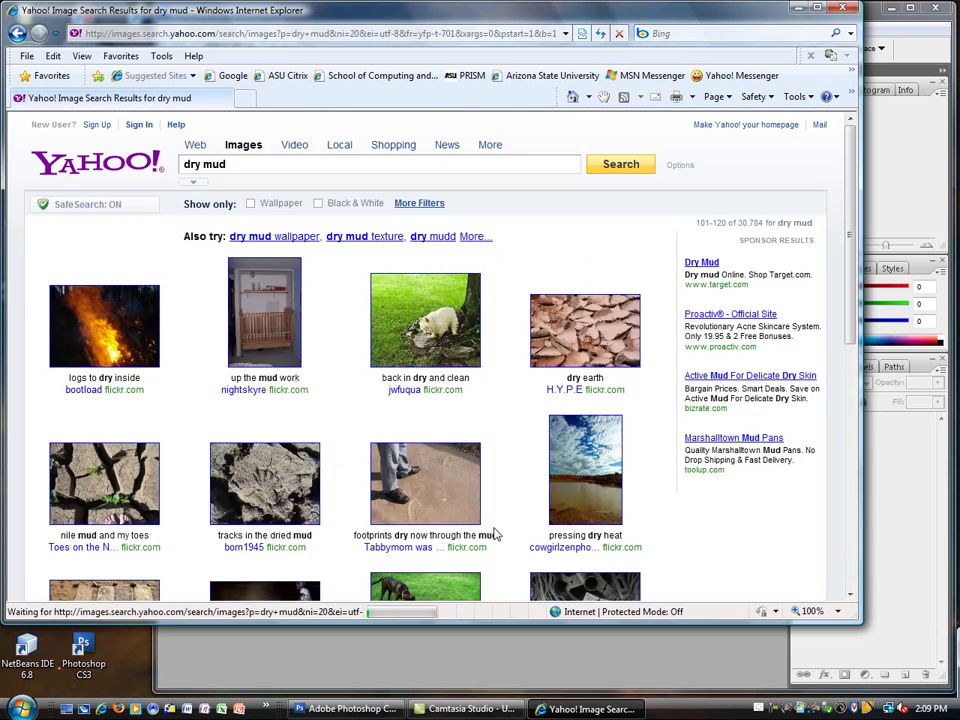
Search images for 'mud' and open the first brown mud photo's Flickr page
double_click(191, 164)
key(BackSpace)
key(Return)
click(77, 326)
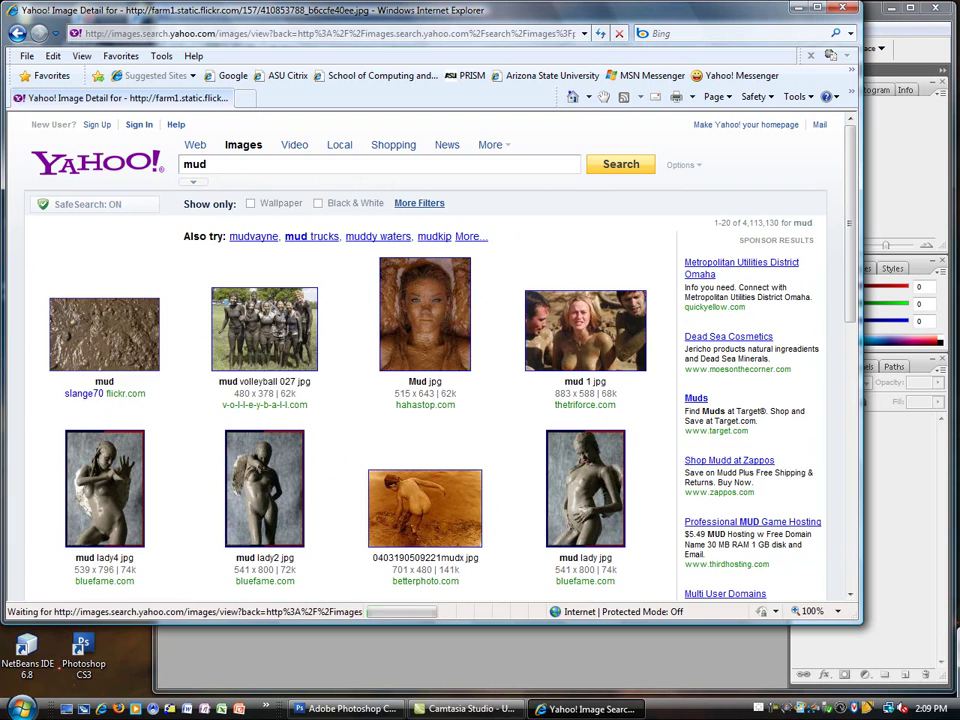
click(123, 213)
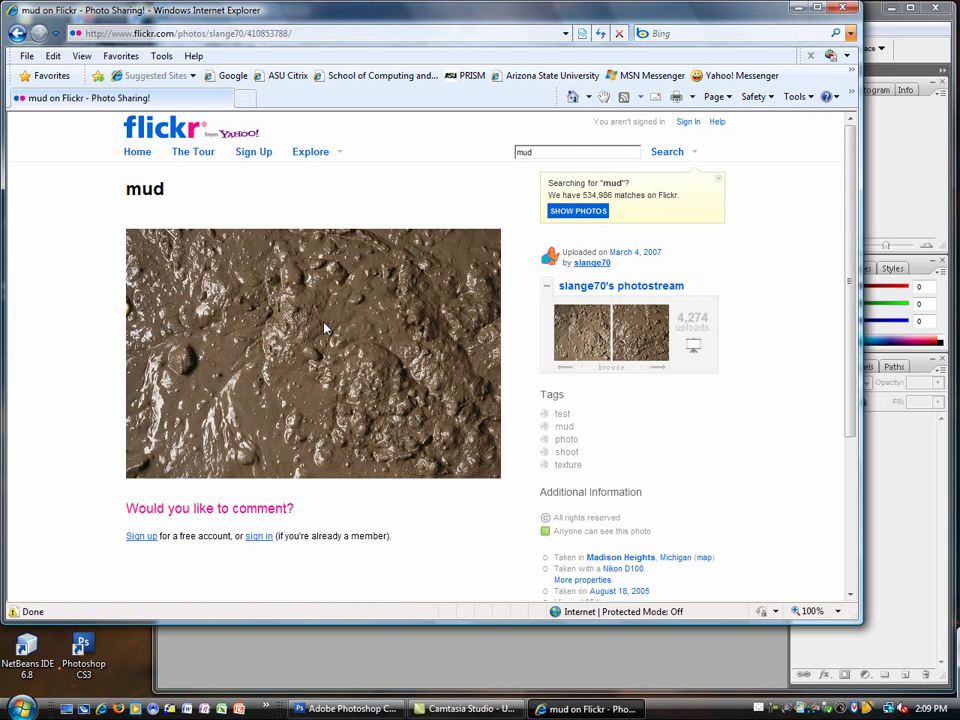
Start Save Picture As on the mud image, then cancel it
right_click(324, 328)
click(369, 441)
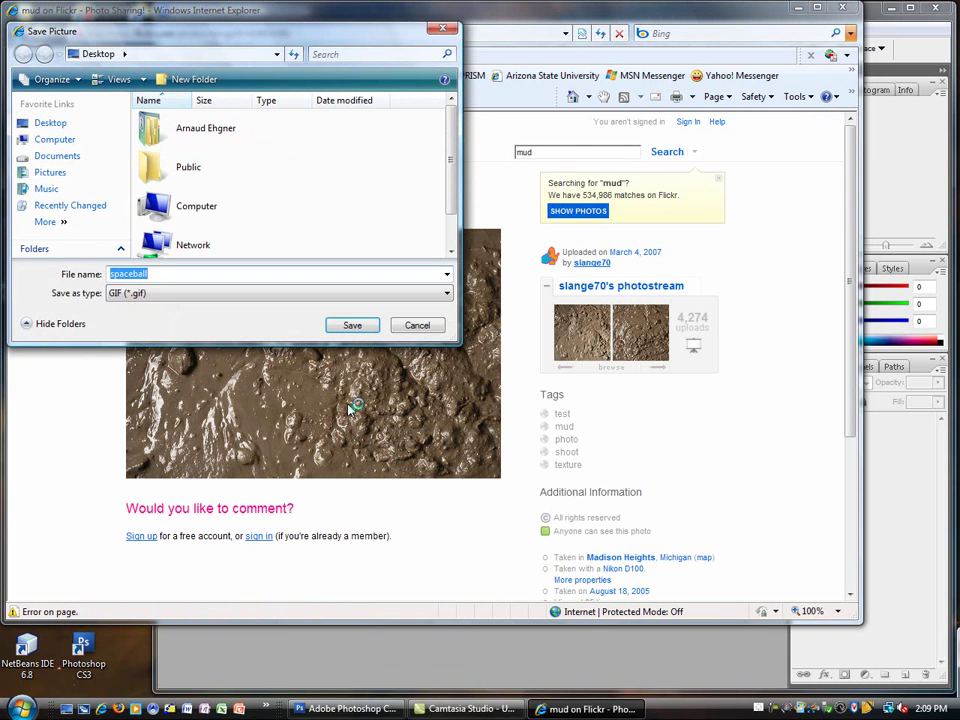
click(433, 328)
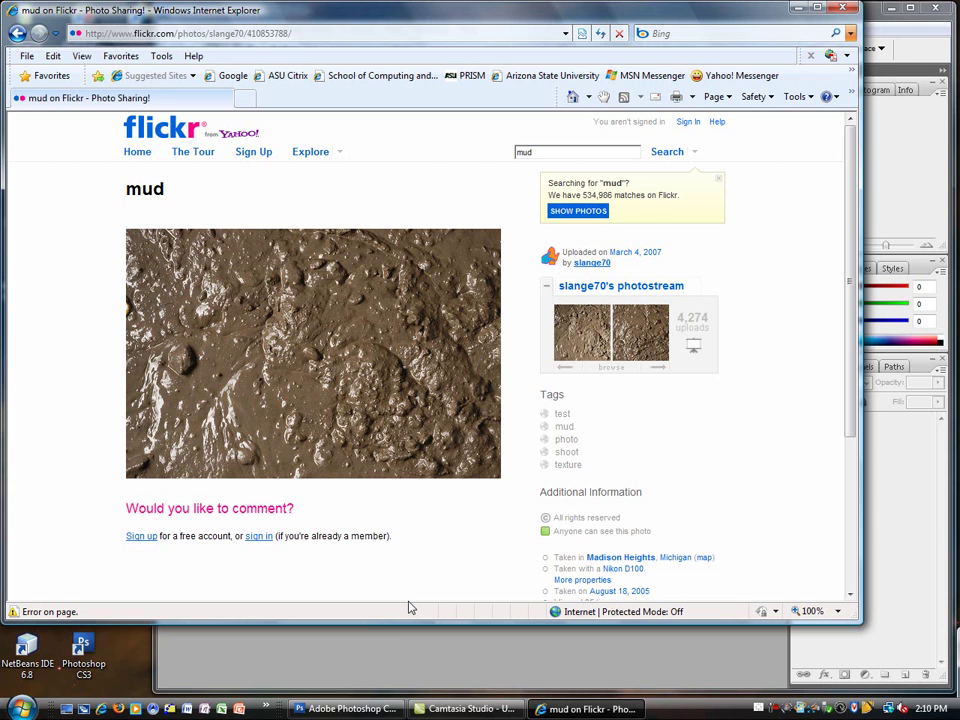
In Photoshop, create a clipboard-sized new document and paste the page capture into it
click(407, 653)
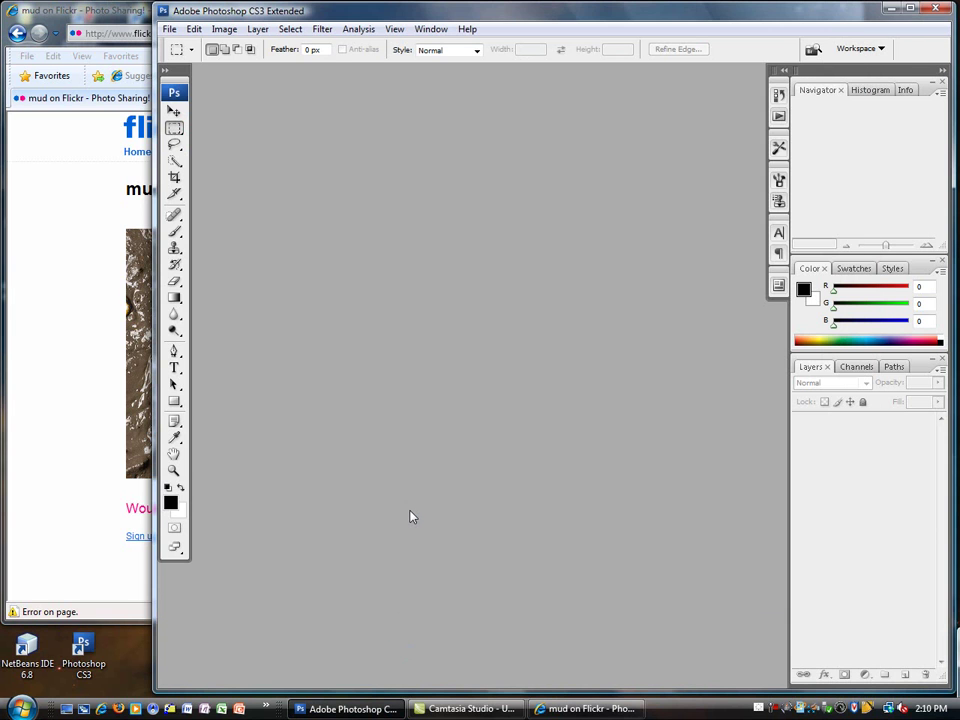
key(ctrl+n)
key(Return)
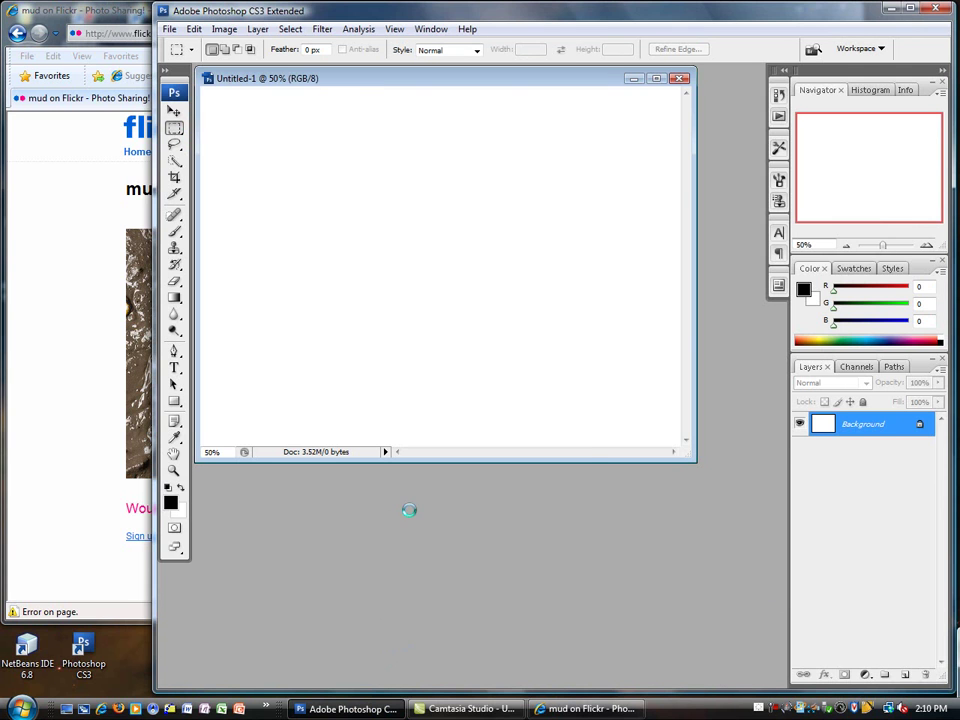
key(ctrl+v)
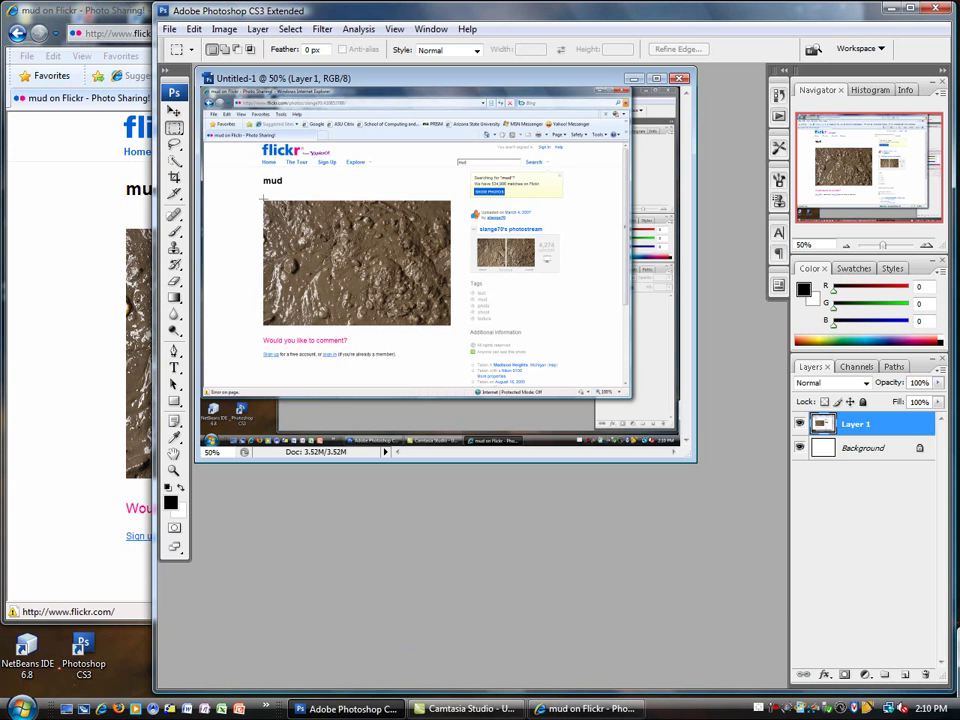
Crop the canvas to a marquee around the mud photo and view it at 100%
drag(262, 197, 453, 328)
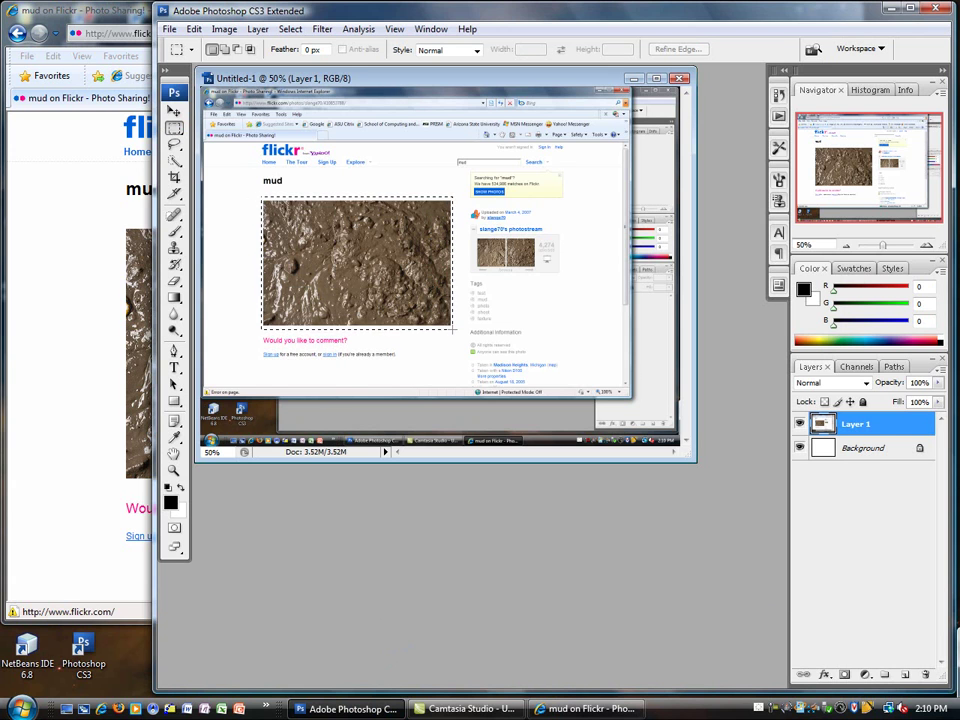
click(224, 29)
click(259, 194)
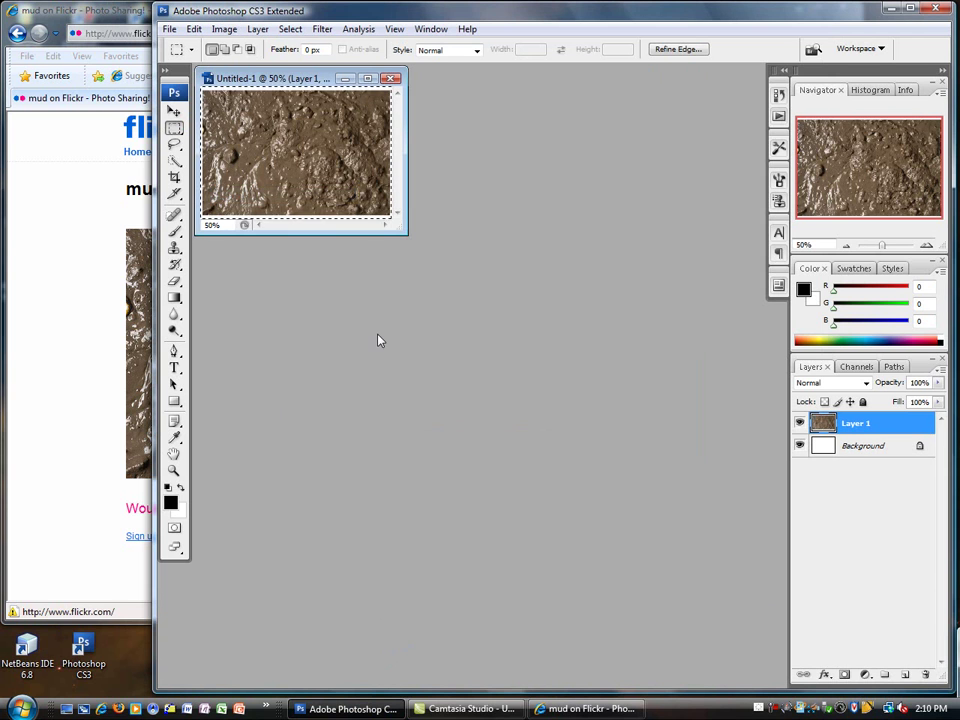
drag(405, 248, 759, 656)
click(174, 469)
click(438, 397)
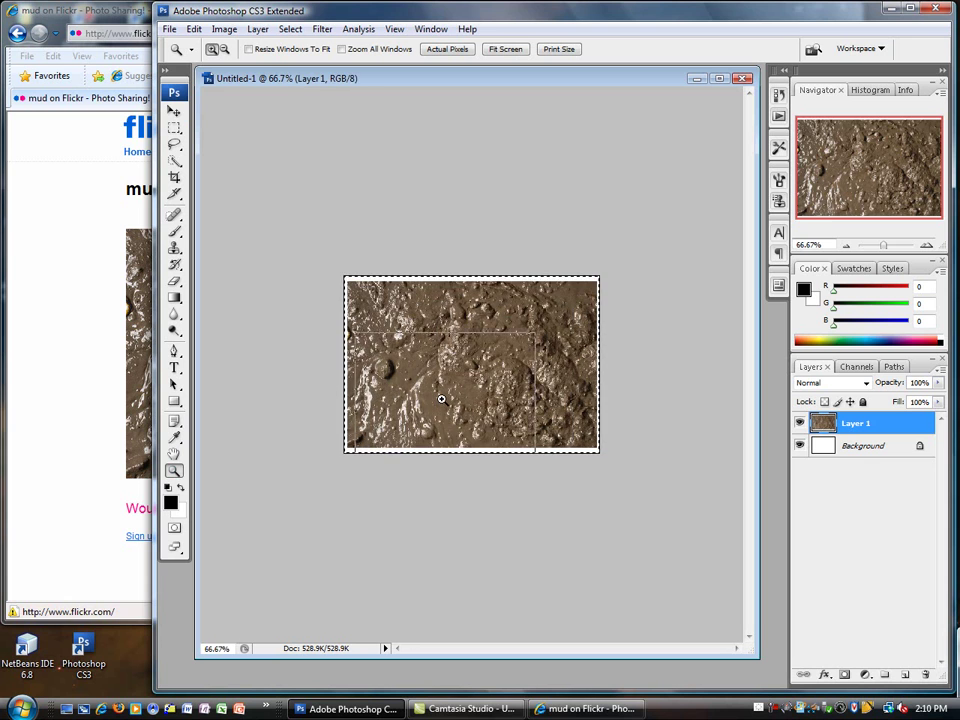
click(373, 333)
Magic Wand the white border, invert the selection and crop the border away
click(290, 29)
click(300, 58)
click(175, 160)
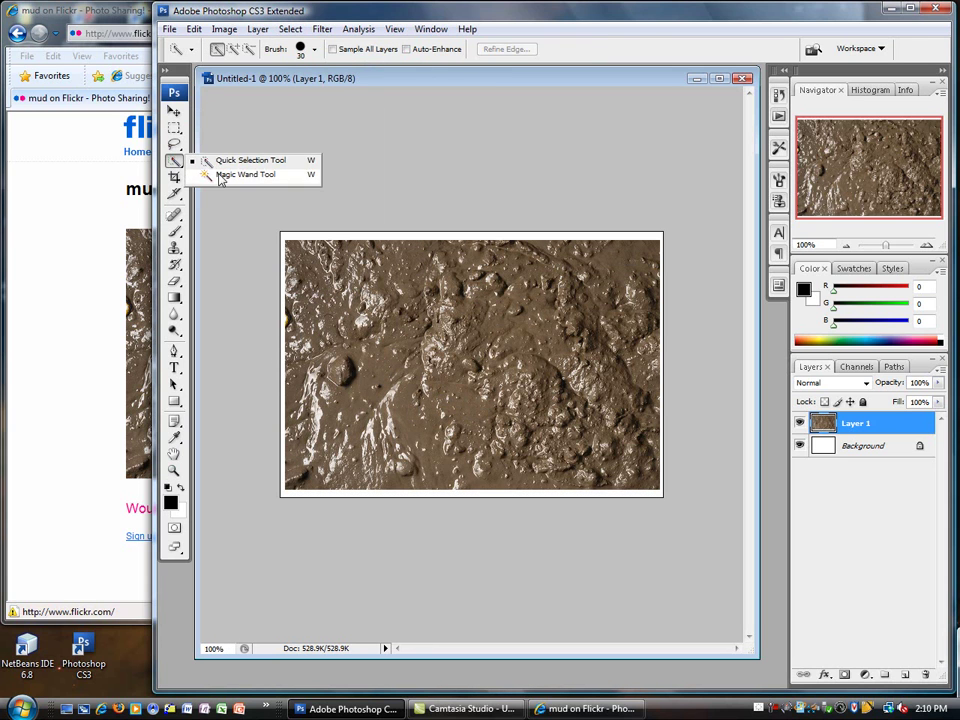
click(215, 174)
click(309, 236)
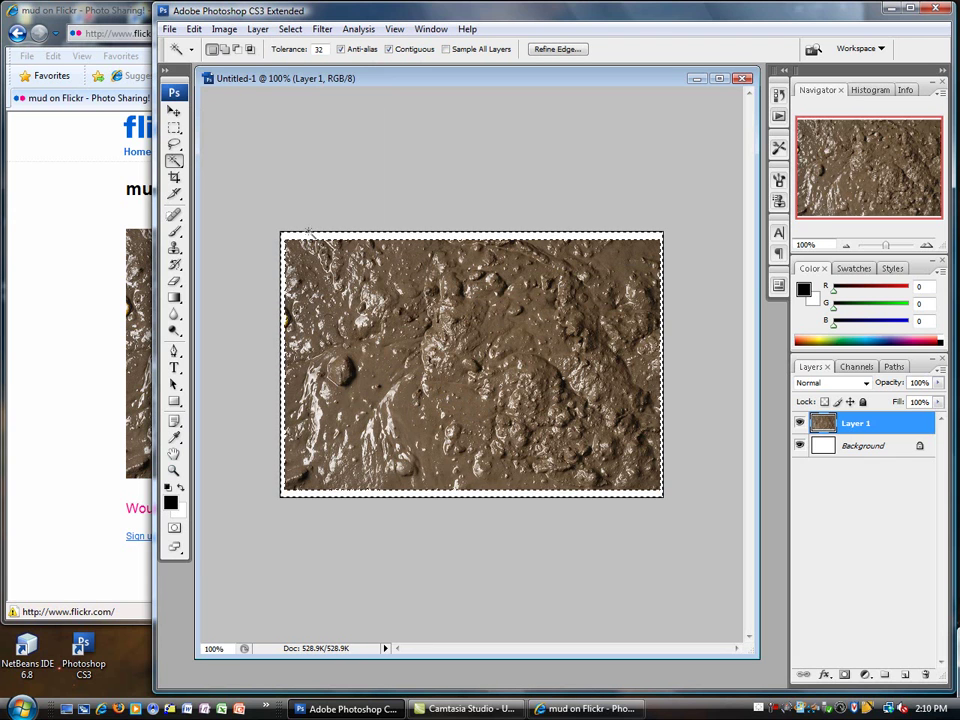
click(290, 29)
click(296, 90)
key(v)
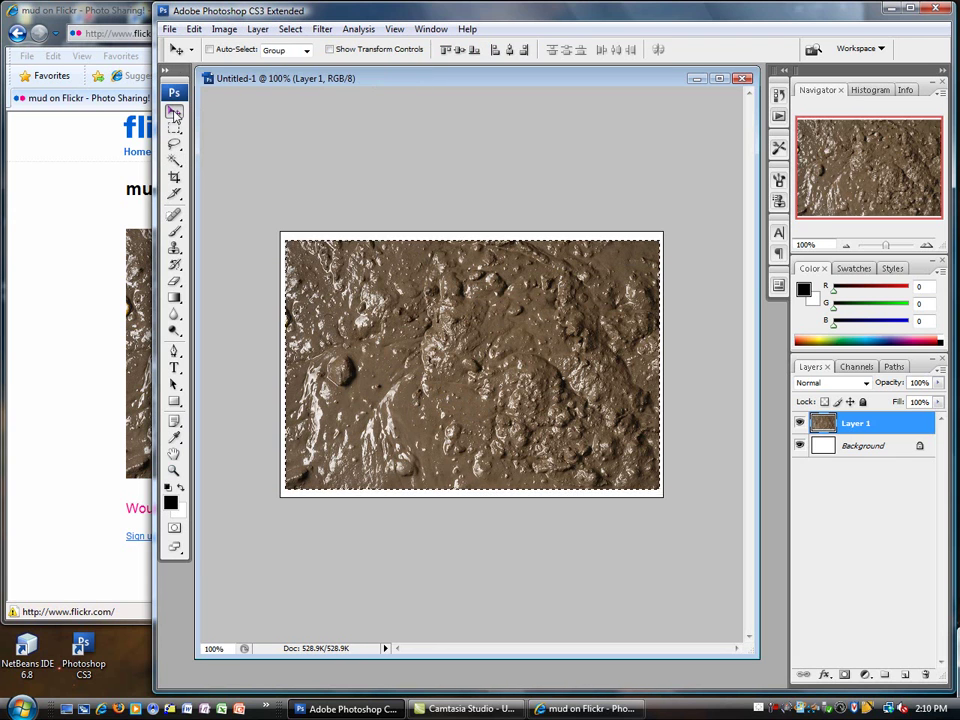
click(224, 29)
click(245, 194)
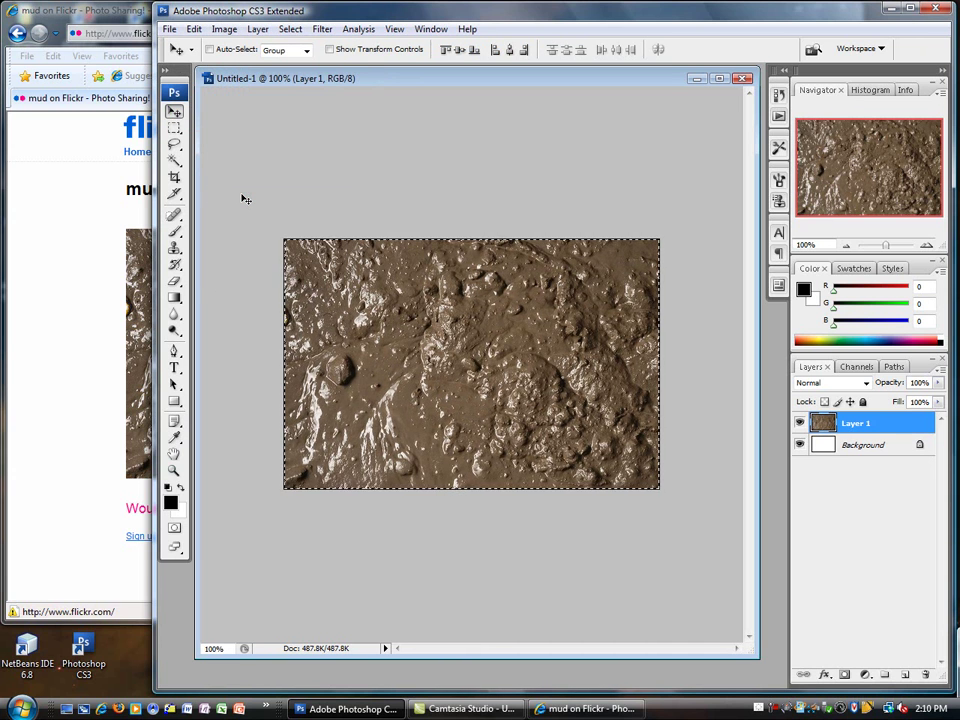